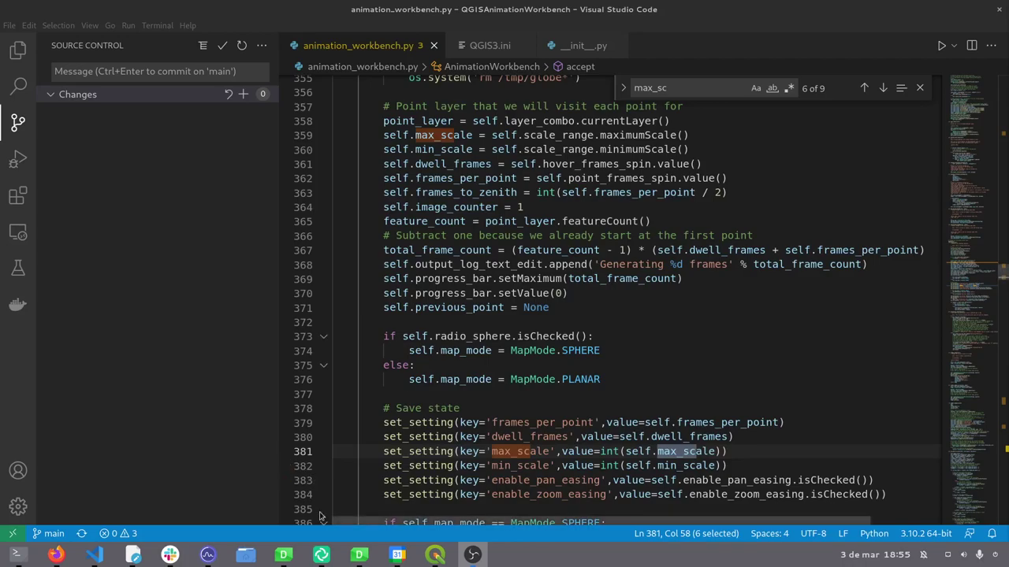
# - Save the QGIS animation project while closing QGIS, returning to animation_workbench.py in VS Code
pyautogui.moveTo(319, 549)
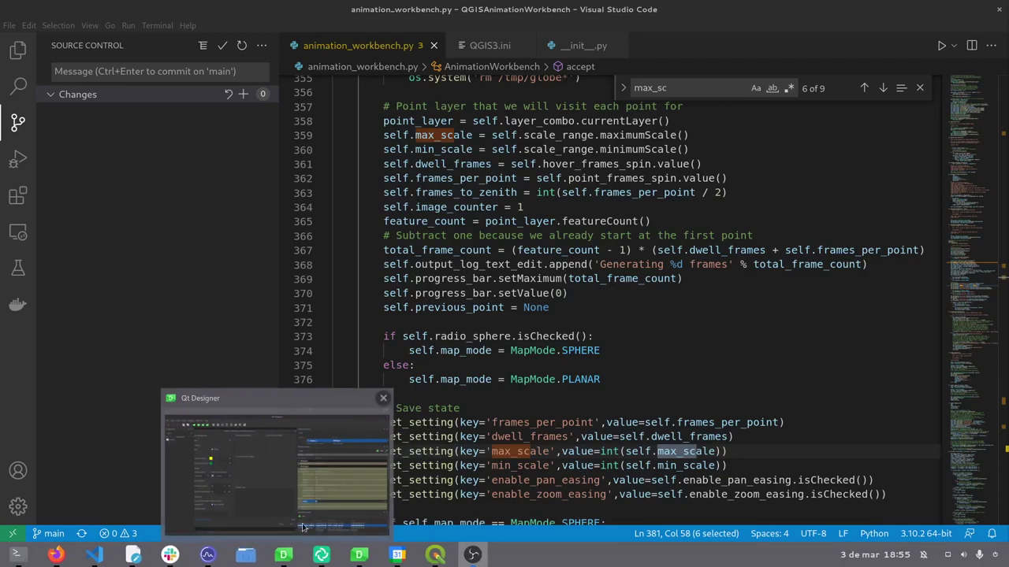
pyautogui.click(435, 555)
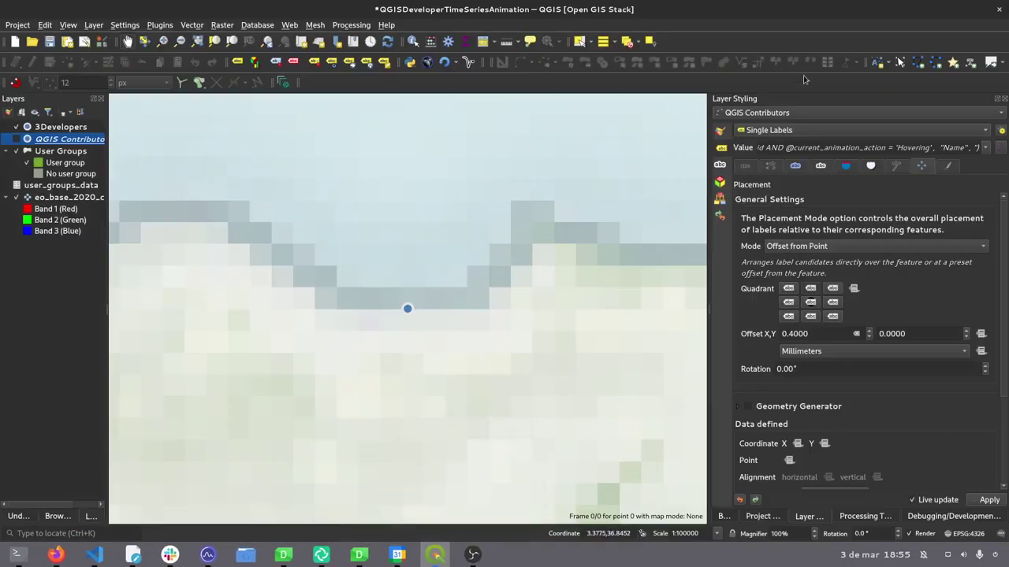
pyautogui.click(1000, 10)
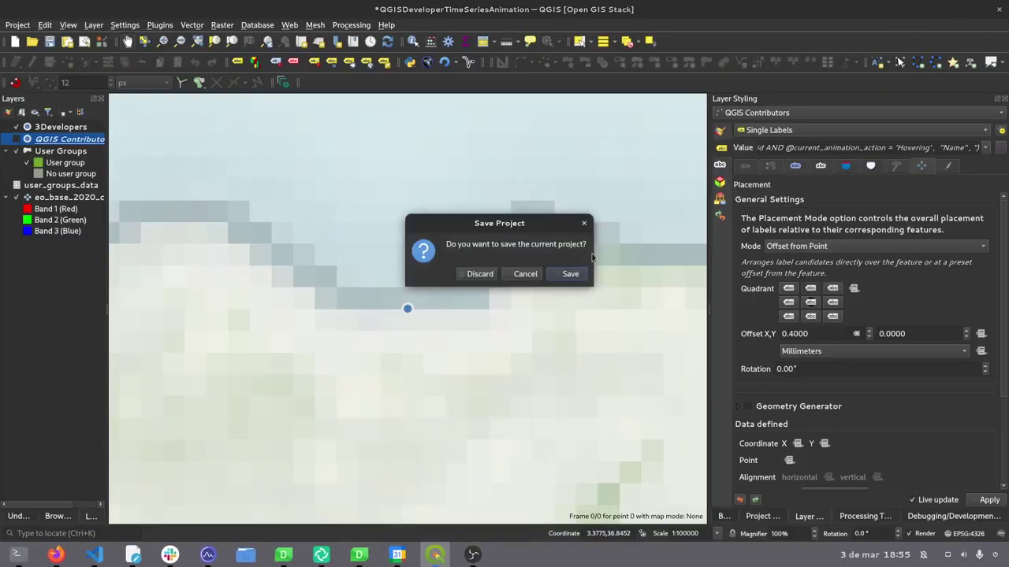
pyautogui.click(569, 274)
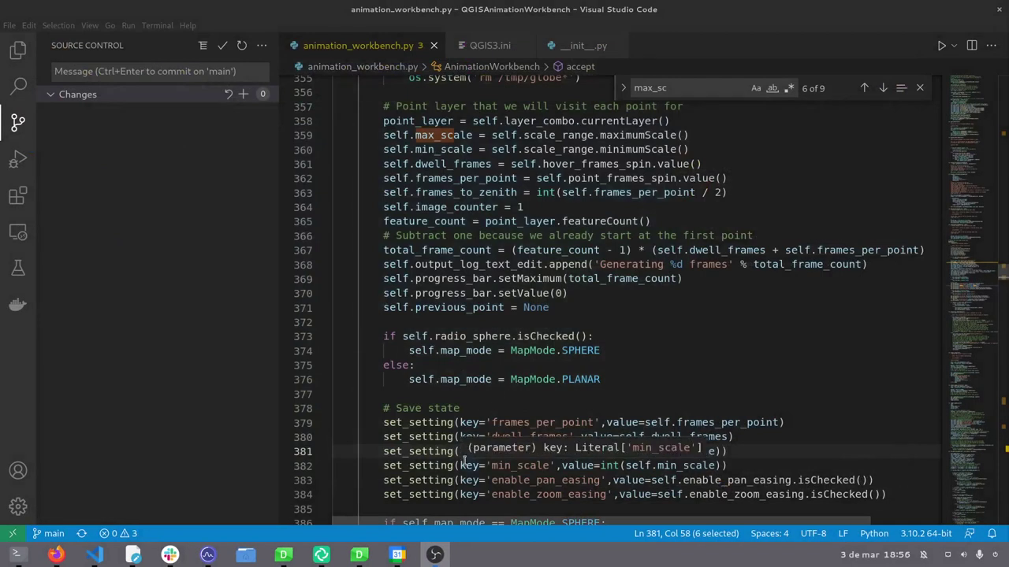
# - Launch QGIS via the Activities search and reopen the QGISDeveloperTimeSeriesAnimation recent project
pyautogui.press('super')
pyautogui.write('qg')
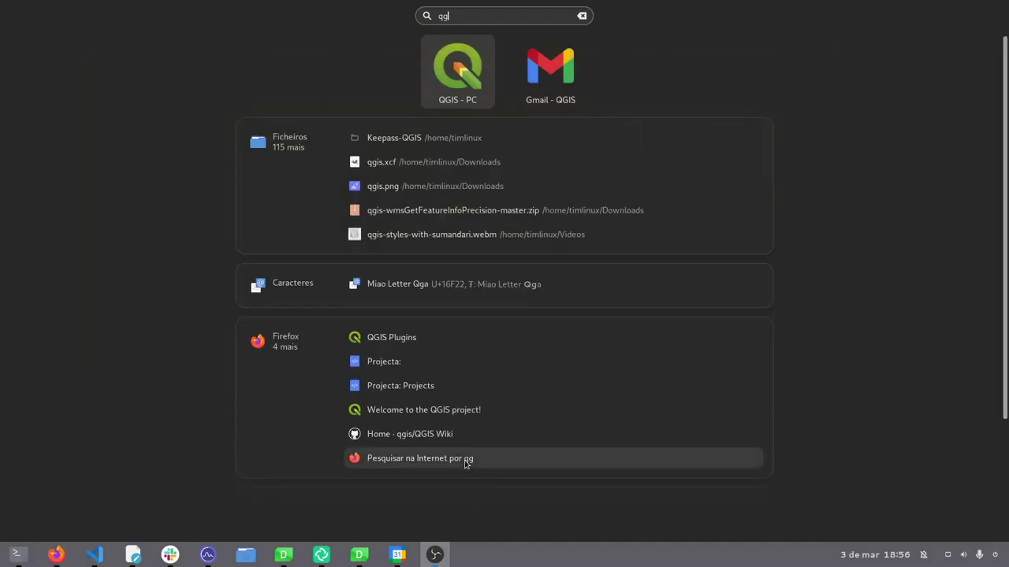
pyautogui.press('Return')
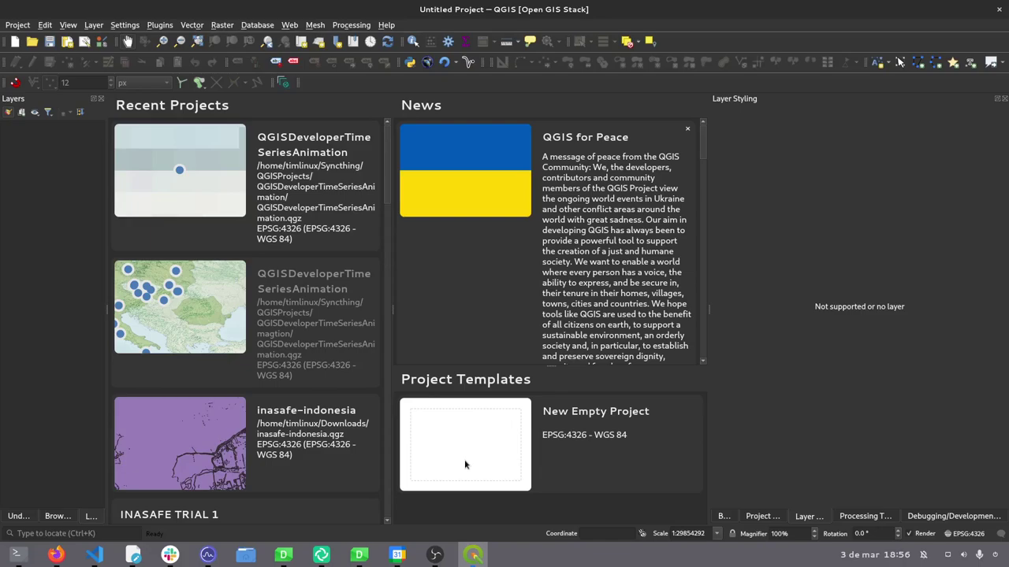
pyautogui.click(192, 170)
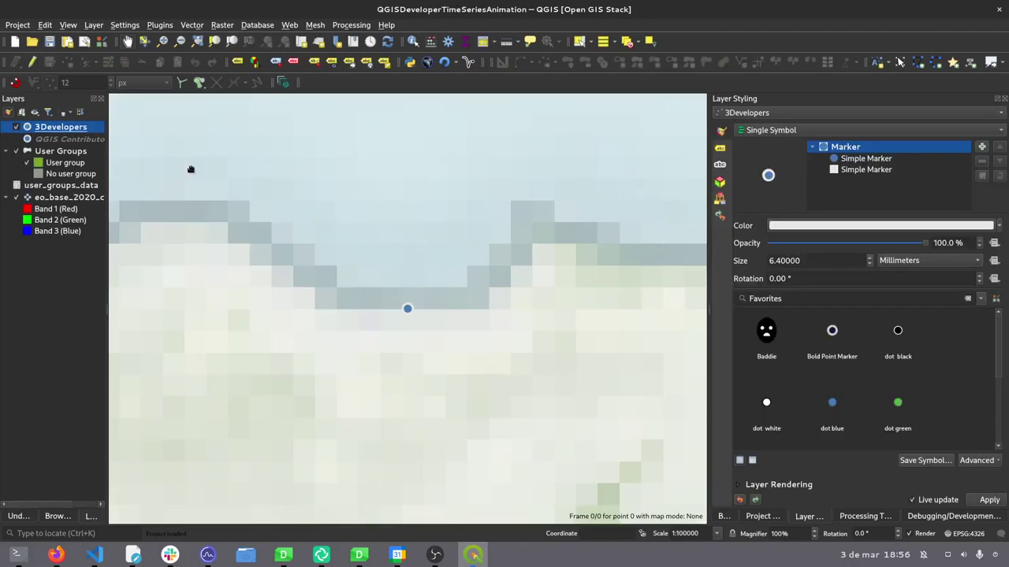
# - Zoom and pan the map over England, the Balkans and the Algerian coast toward the Black Sea
pyautogui.scroll(-1, 393, 251)
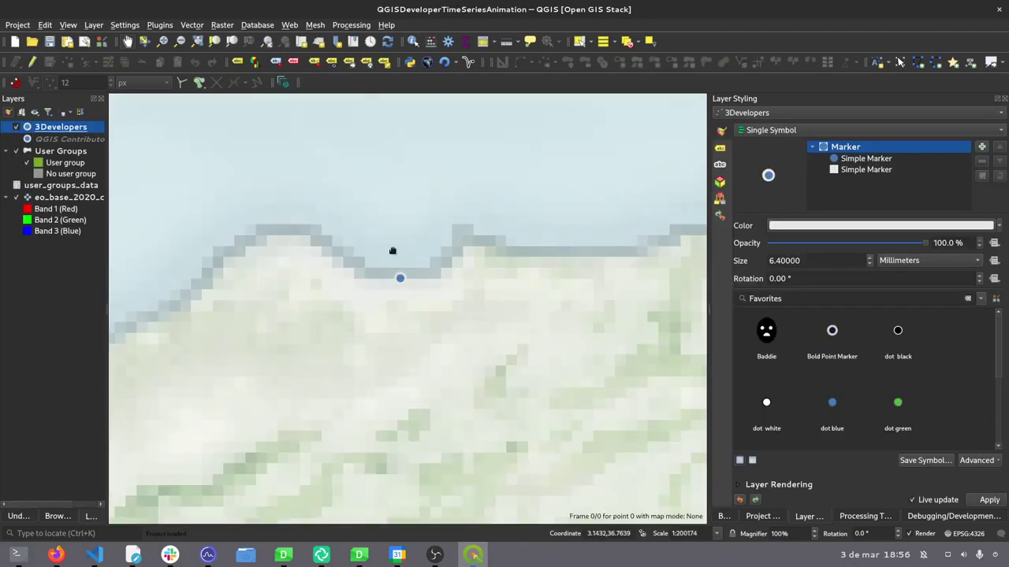
pyautogui.scroll(-4, 393, 250)
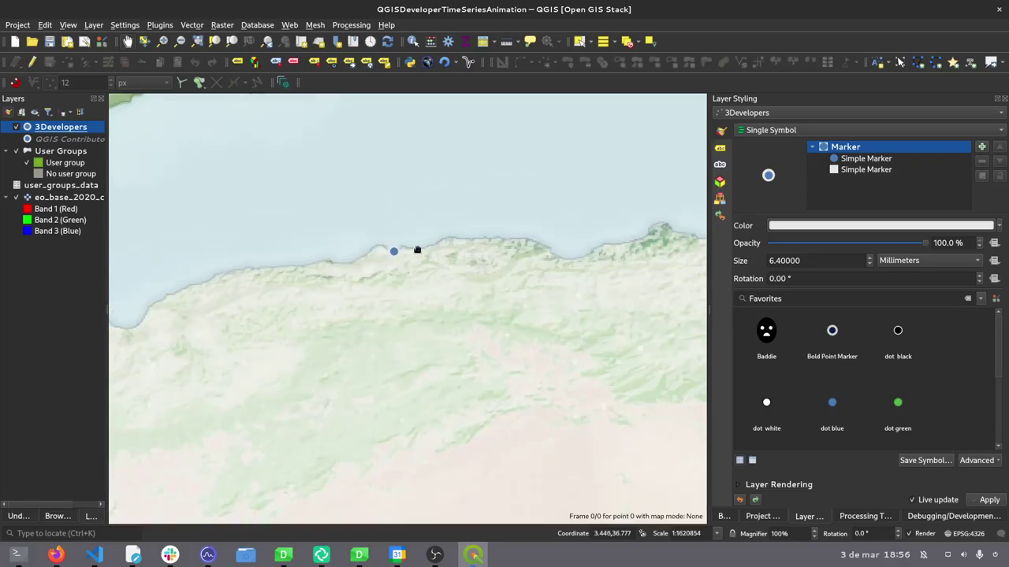
pyautogui.scroll(-2, 426, 246)
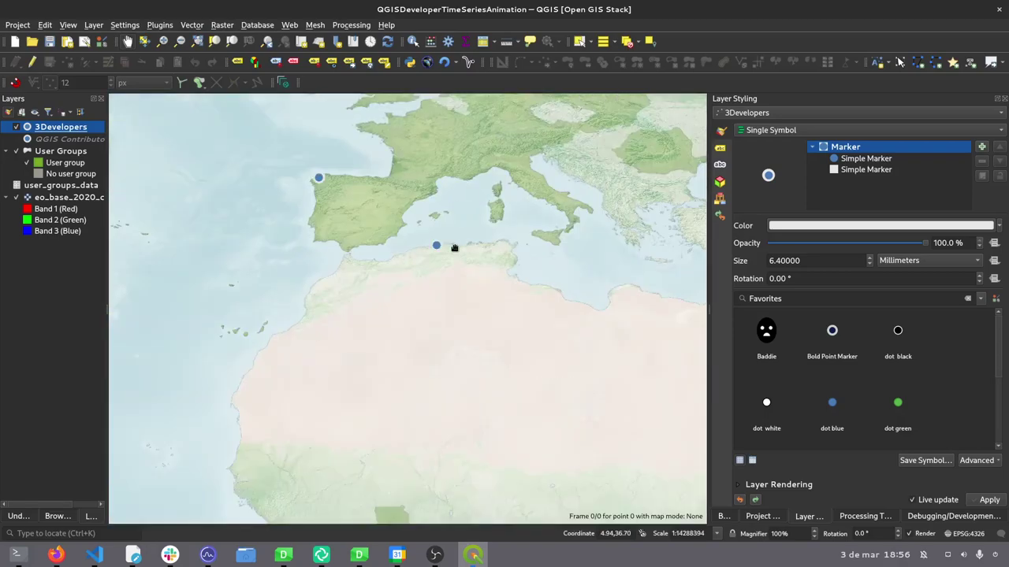
pyautogui.moveTo(463, 197); pyautogui.dragTo(422, 272)
pyautogui.moveTo(522, 232); pyautogui.dragTo(426, 292)
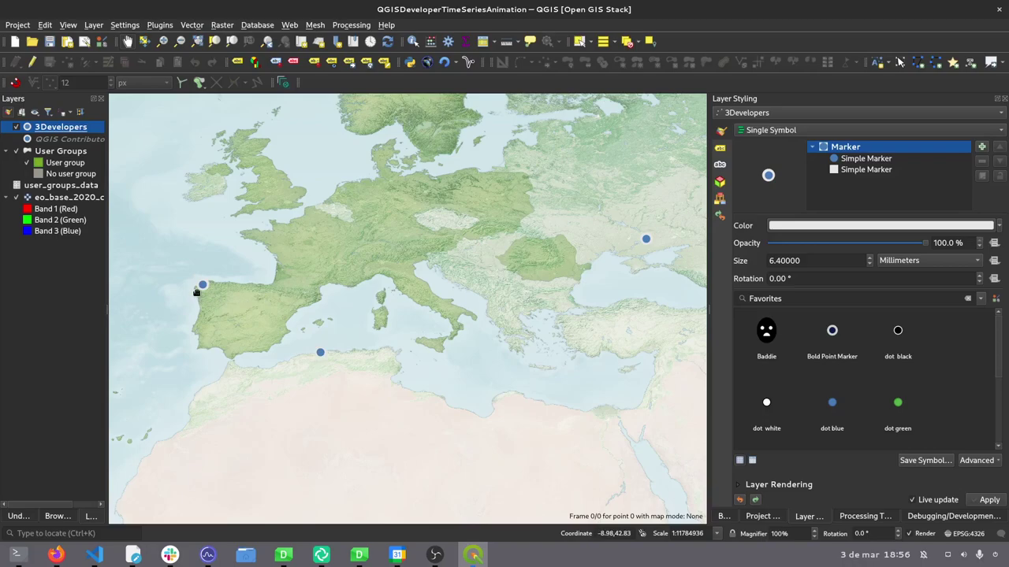
pyautogui.scroll(4, 202, 291)
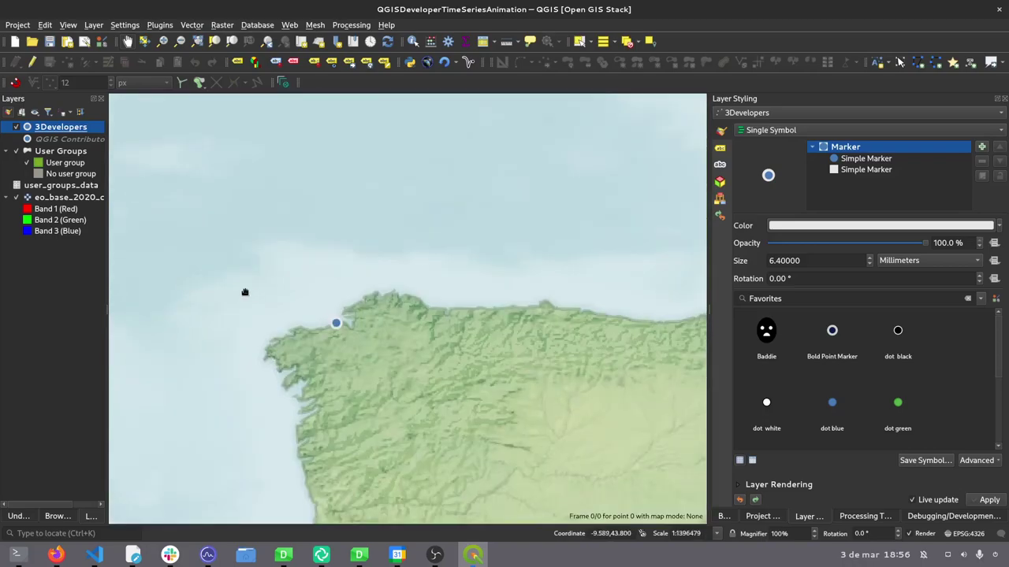
pyautogui.scroll(-1, 342, 295)
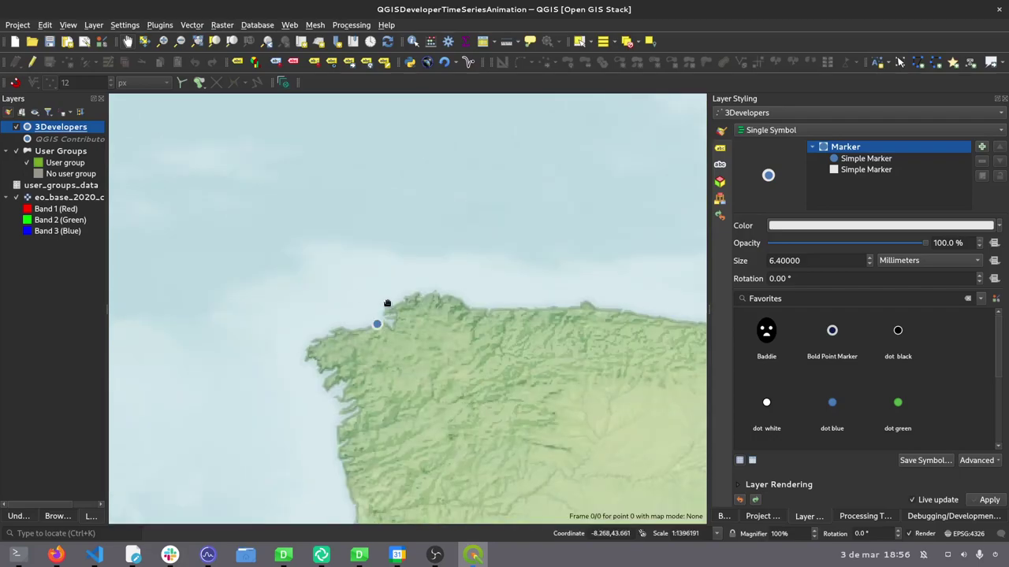
pyautogui.scroll(-1, 412, 302)
pyautogui.scroll(-1, 446, 320)
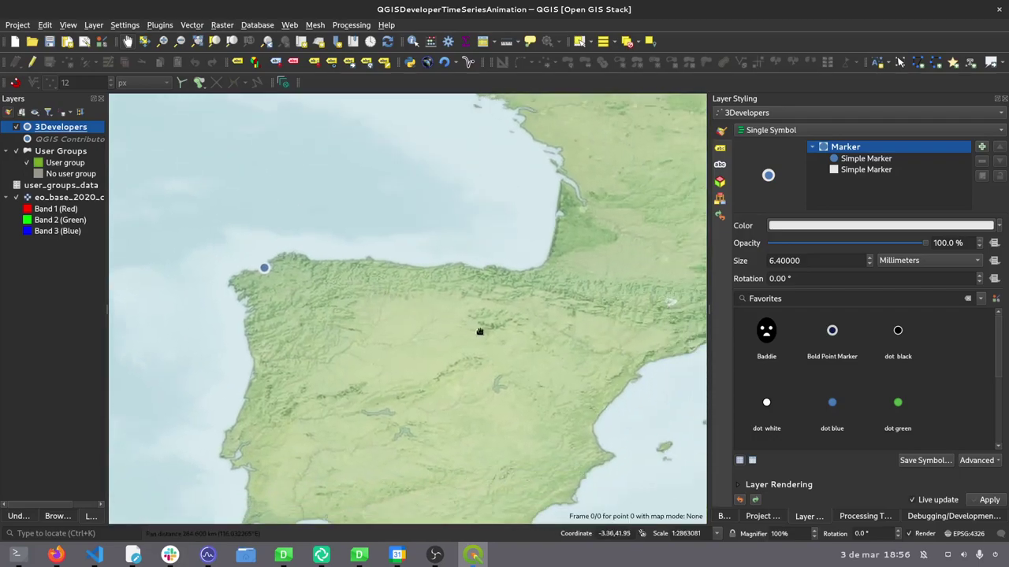
pyautogui.moveTo(553, 340); pyautogui.dragTo(435, 293)
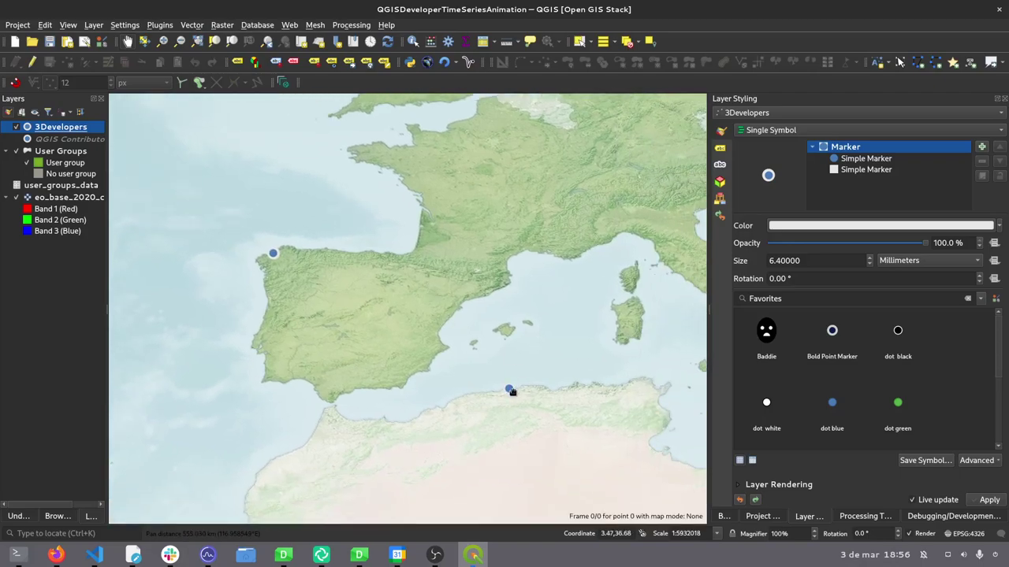
pyautogui.scroll(2, 513, 391)
pyautogui.scroll(2, 528, 405)
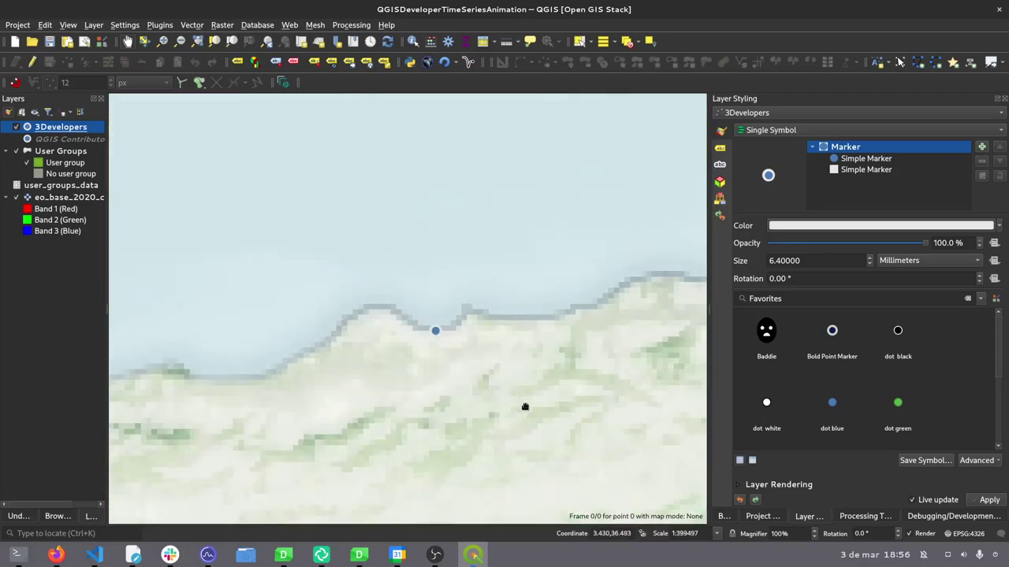
pyautogui.scroll(-2, 548, 330)
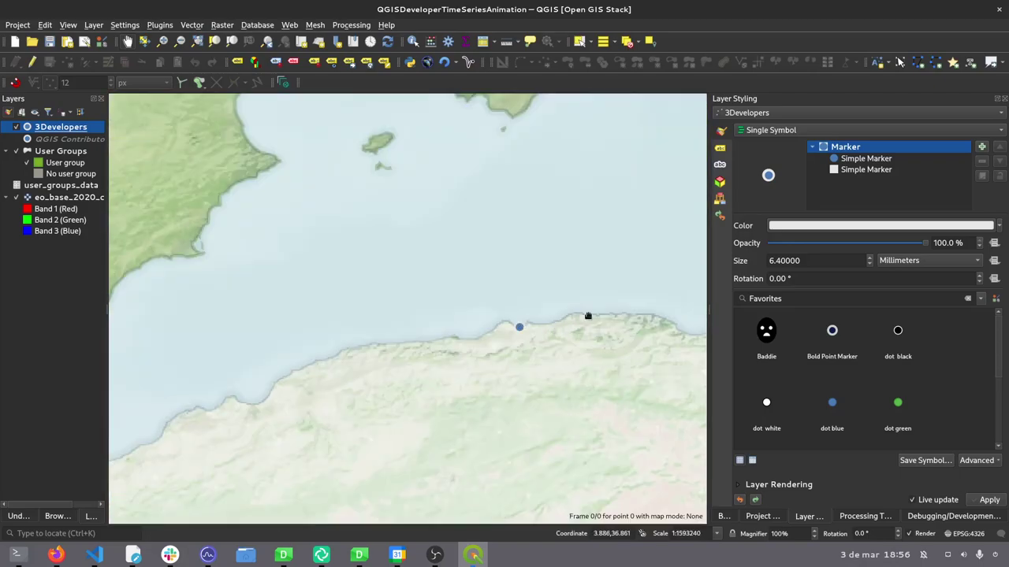
pyautogui.moveTo(614, 297); pyautogui.dragTo(390, 305)
pyautogui.scroll(-3, 579, 296)
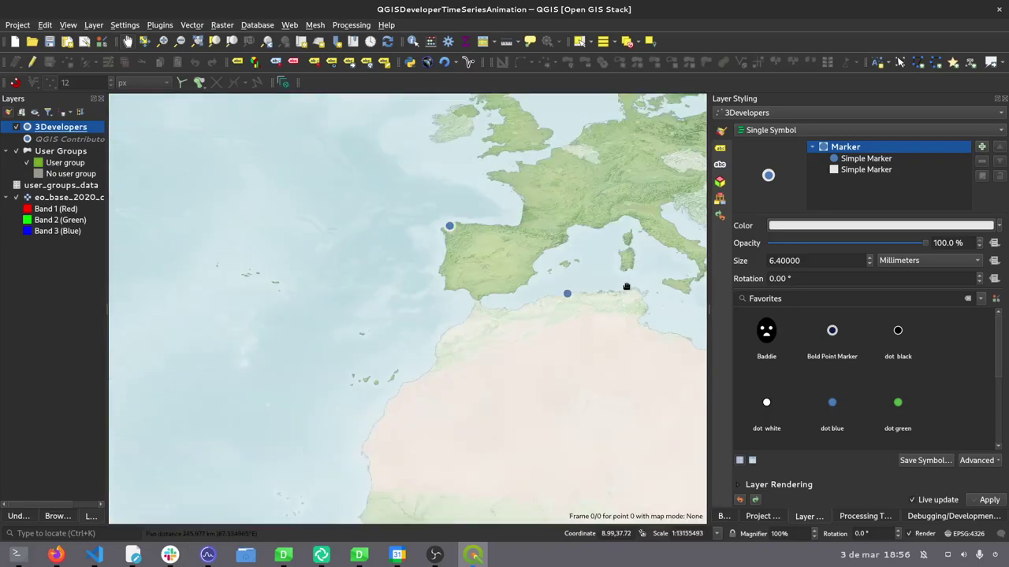
pyautogui.moveTo(625, 281); pyautogui.dragTo(420, 288)
pyautogui.moveTo(595, 287); pyautogui.dragTo(519, 348)
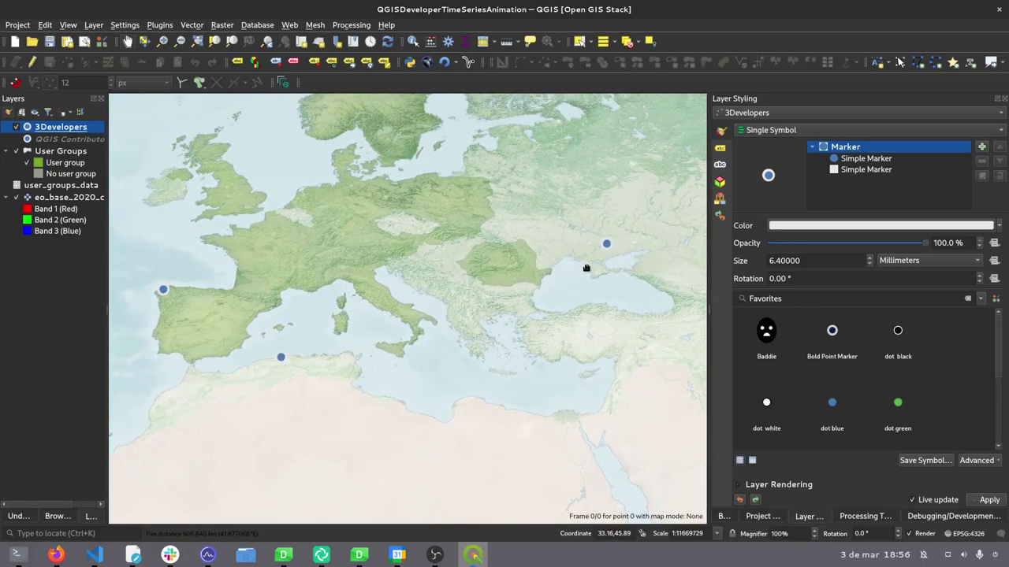
# - Pan the map west past Italy, Sardinia and Tunisia to frame Iberia and the Galician point
pyautogui.scroll(1, 547, 291)
pyautogui.scroll(1, 556, 281)
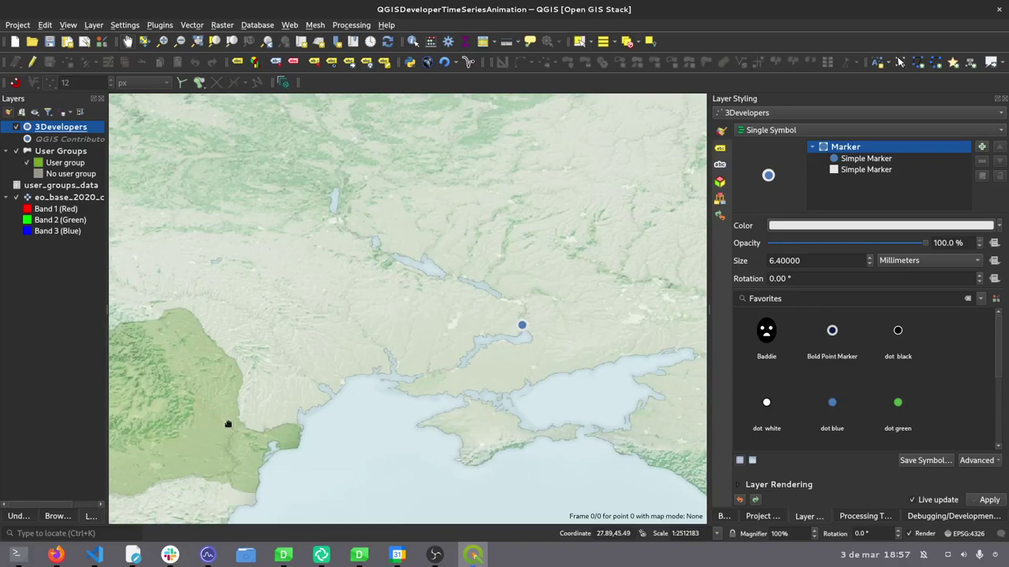
pyautogui.moveTo(228, 424); pyautogui.dragTo(546, 270)
pyautogui.moveTo(297, 357); pyautogui.dragTo(536, 268)
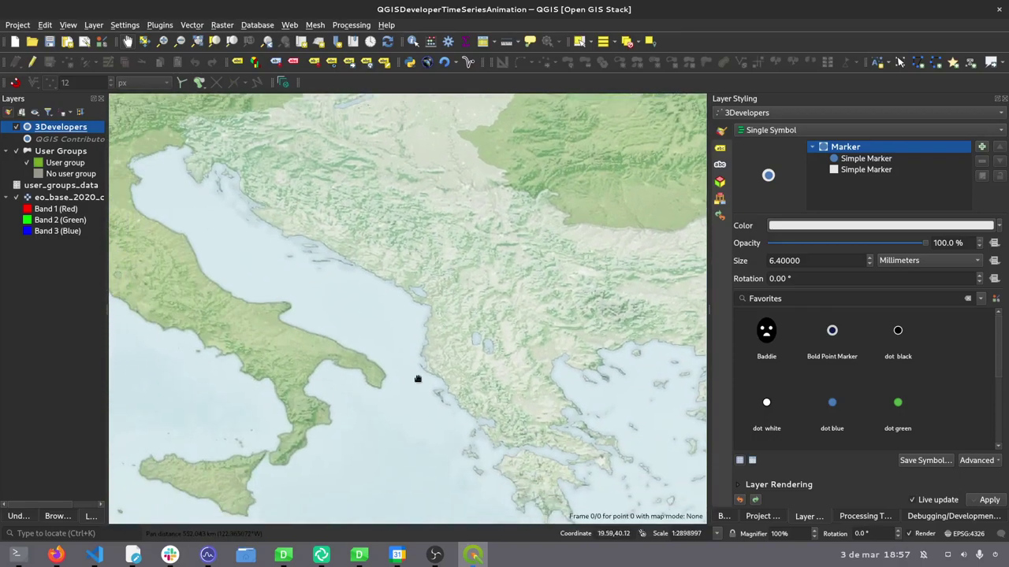
pyautogui.moveTo(418, 379); pyautogui.dragTo(543, 331)
pyautogui.moveTo(326, 318); pyautogui.dragTo(531, 313)
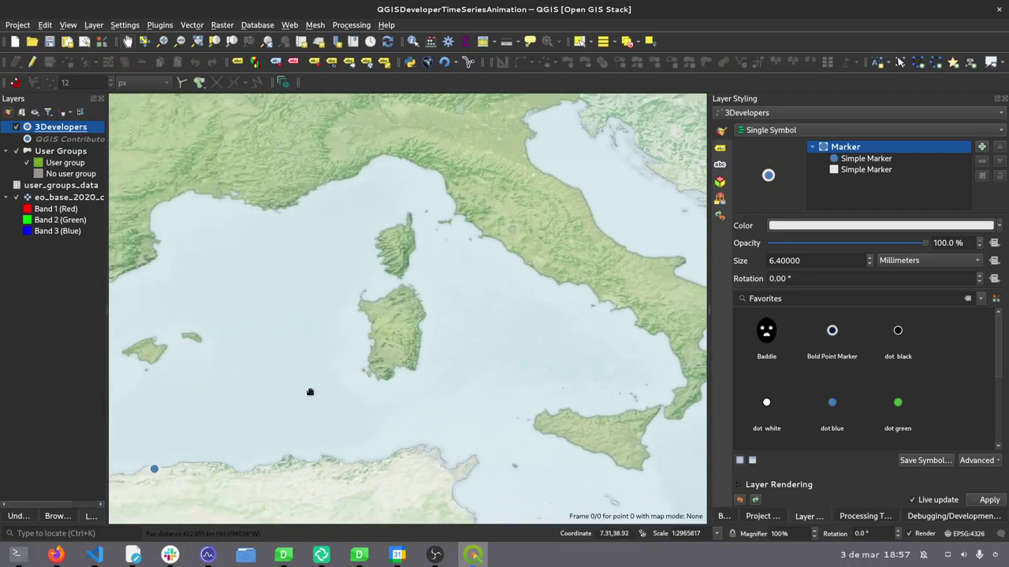
pyautogui.moveTo(310, 391); pyautogui.dragTo(350, 313)
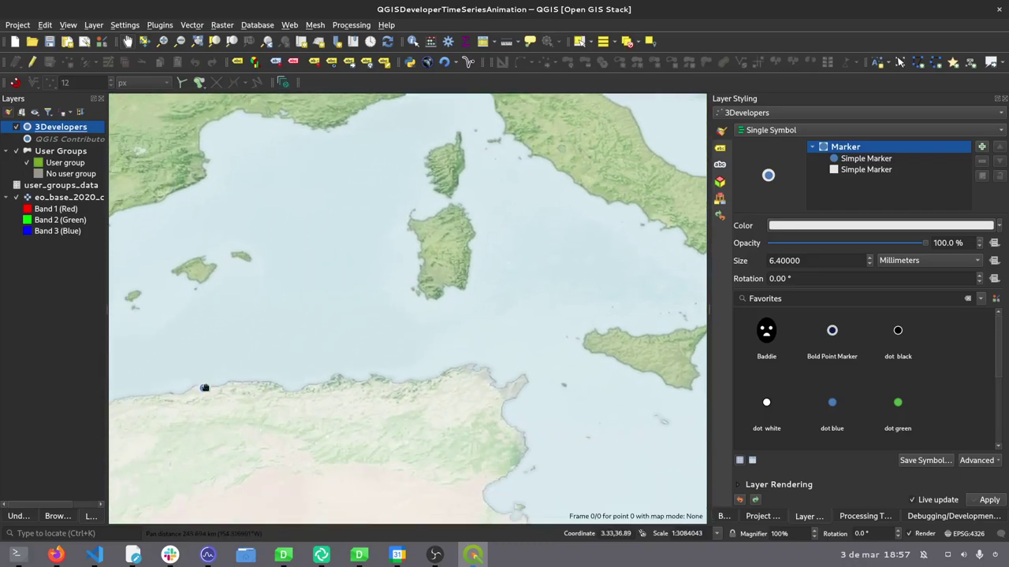
pyautogui.moveTo(220, 331); pyautogui.dragTo(468, 342)
pyautogui.moveTo(320, 326); pyautogui.dragTo(468, 327)
pyautogui.moveTo(412, 292); pyautogui.dragTo(469, 302)
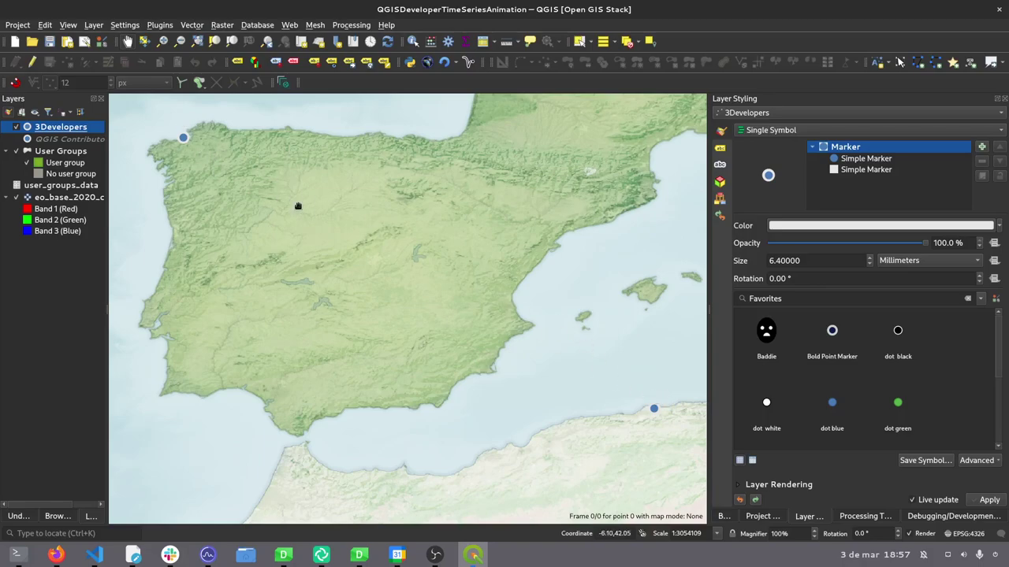
pyautogui.moveTo(397, 315); pyautogui.dragTo(555, 416)
pyautogui.moveTo(407, 299); pyautogui.dragTo(484, 398)
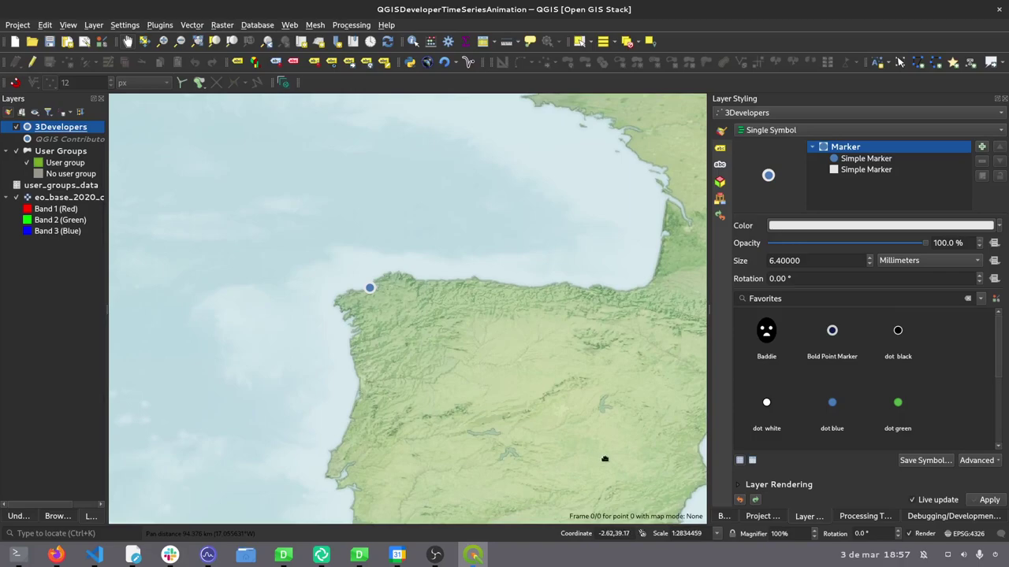
# - Pan east from Gibraltar across Italy and Greece to Romania and the Black Sea
pyautogui.moveTo(605, 459); pyautogui.dragTo(165, 241)
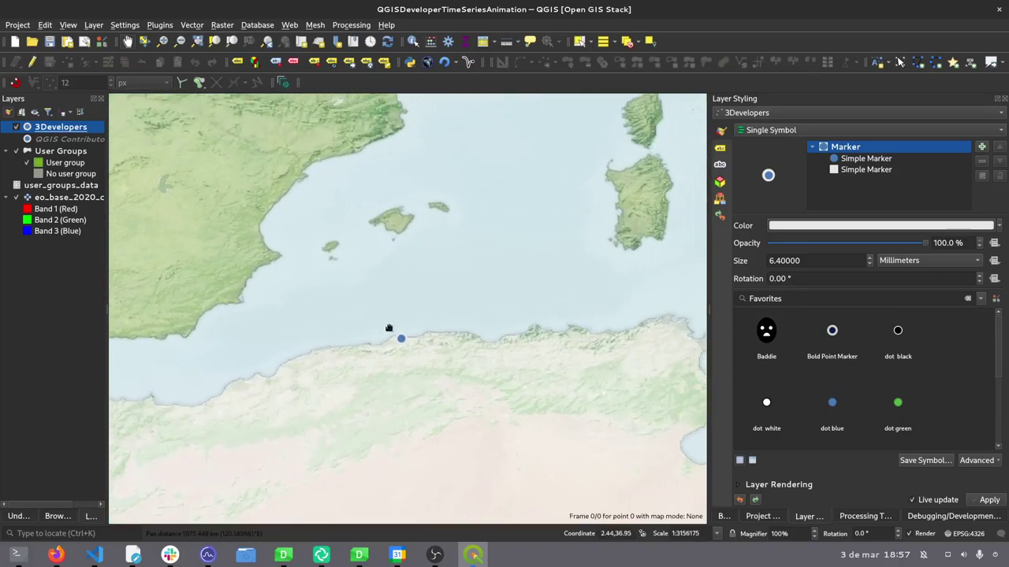
pyautogui.moveTo(631, 247); pyautogui.dragTo(54, 308)
pyautogui.moveTo(554, 320); pyautogui.dragTo(334, 499)
pyautogui.moveTo(584, 238); pyautogui.dragTo(316, 378)
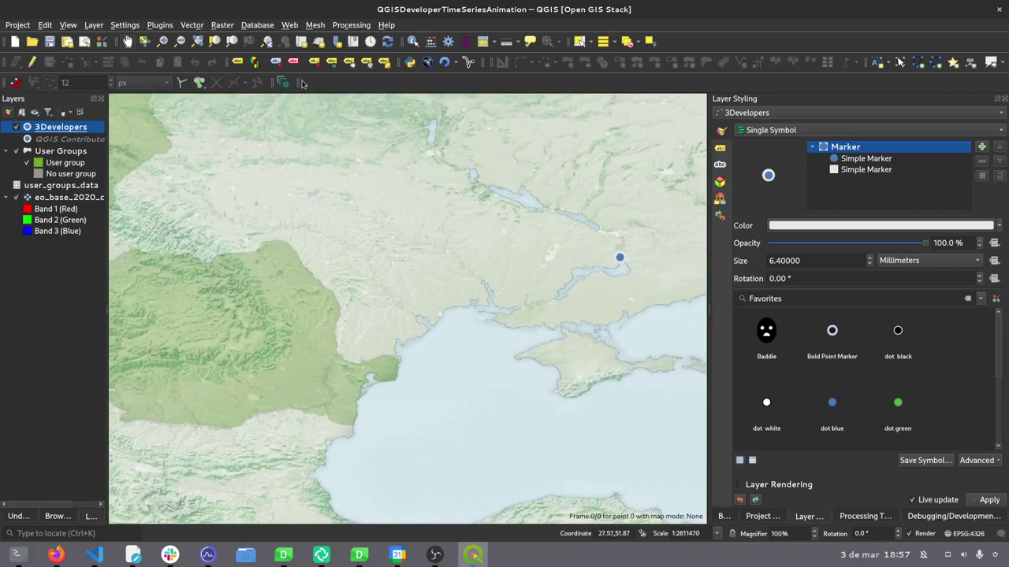
# - Reload the plugin, open the Animation Workbench and keep 3Developers as the point layer
pyautogui.click(444, 62)
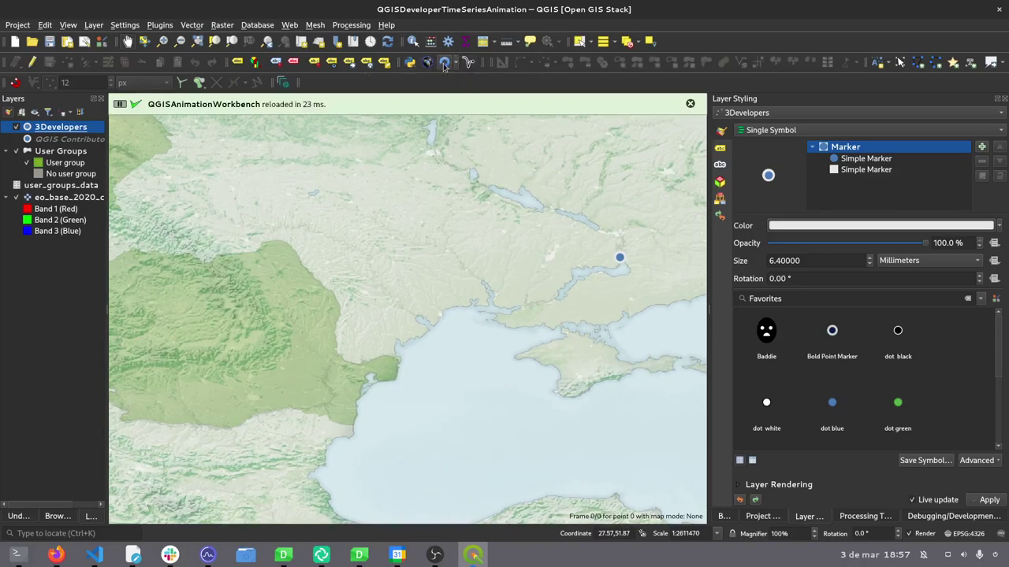
pyautogui.click(468, 63)
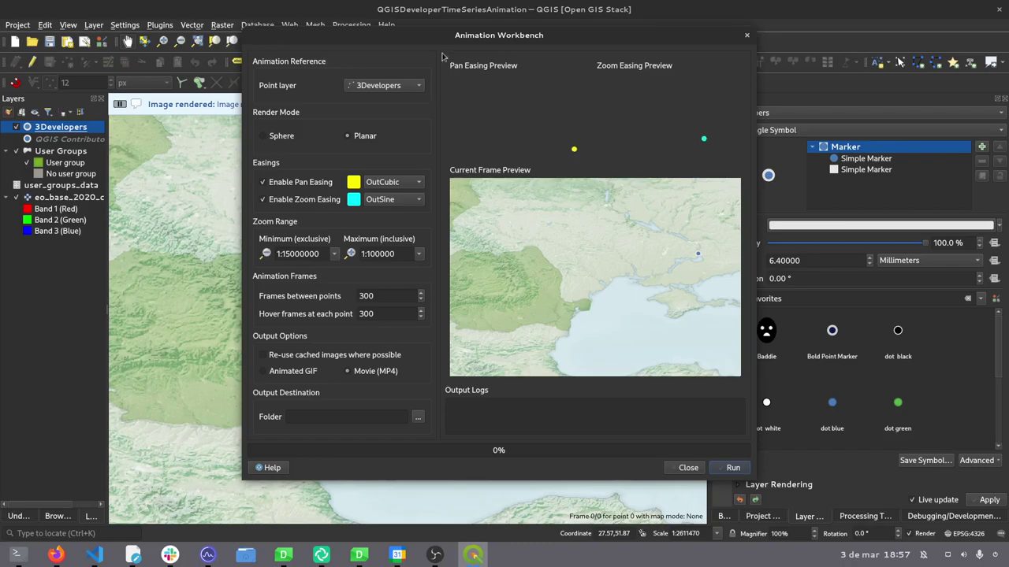
pyautogui.moveTo(554, 41); pyautogui.dragTo(456, 62)
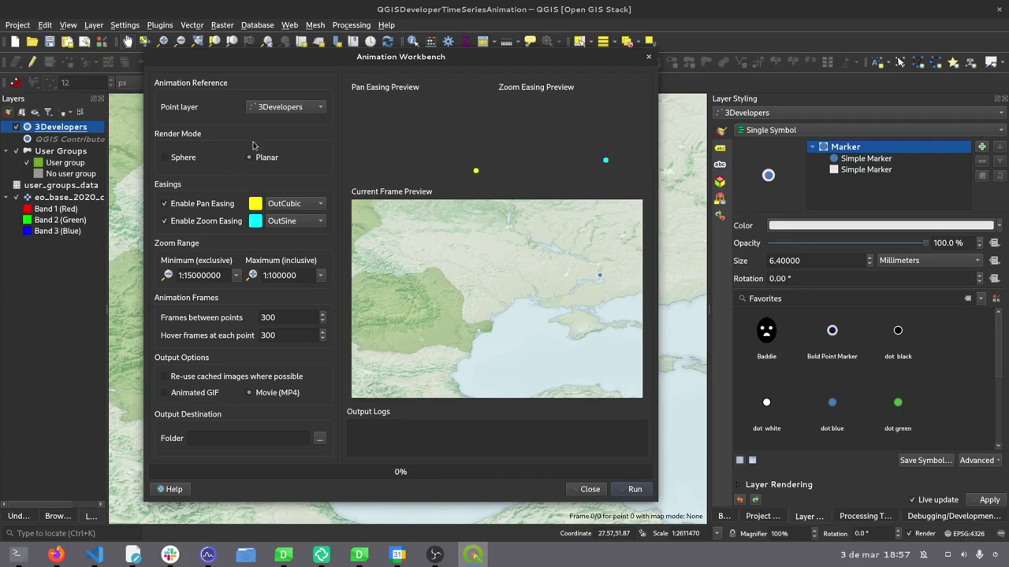
pyautogui.click(281, 109)
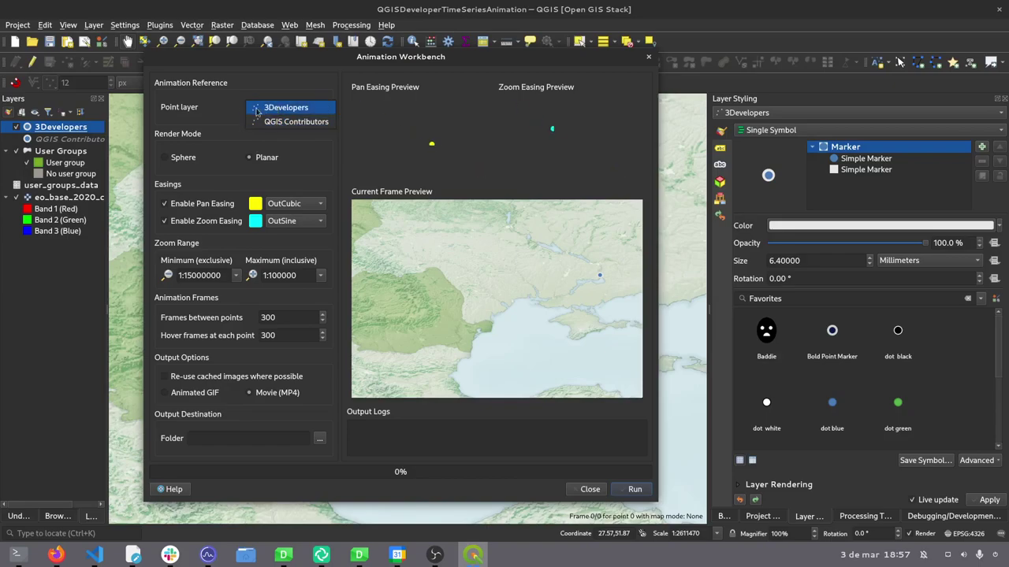
pyautogui.click(257, 111)
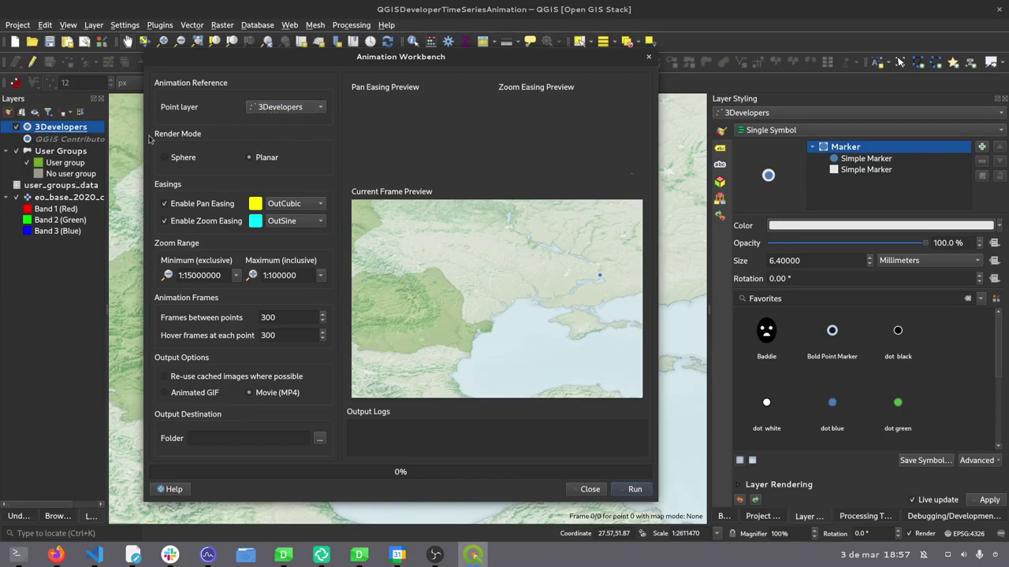
# - Try several pan easing curves, settling on OutInCirc
pyautogui.moveTo(288, 140)
pyautogui.moveTo(270, 207)
pyautogui.click(302, 217)
pyautogui.click(300, 126)
pyautogui.click(306, 205)
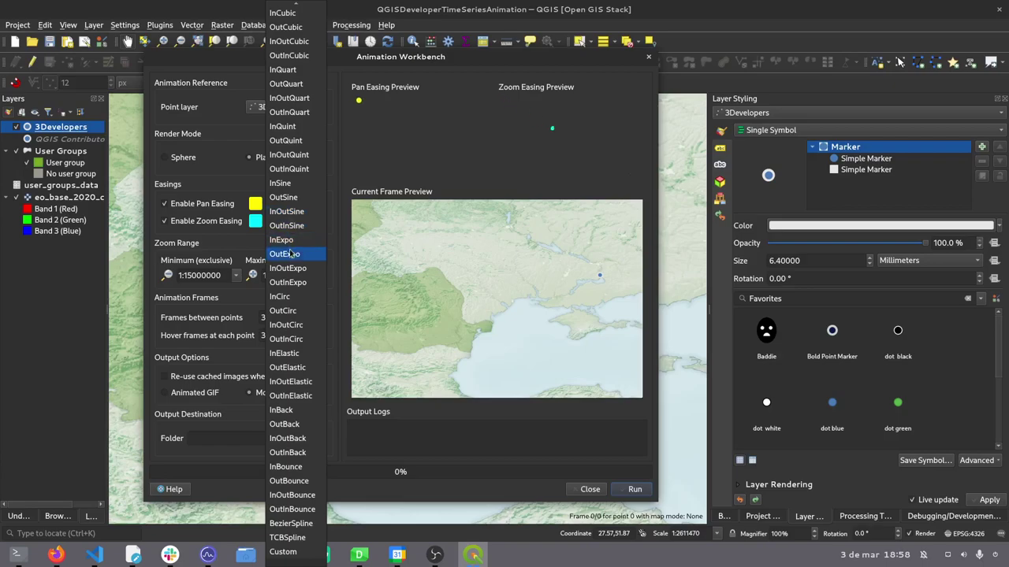
pyautogui.click(289, 251)
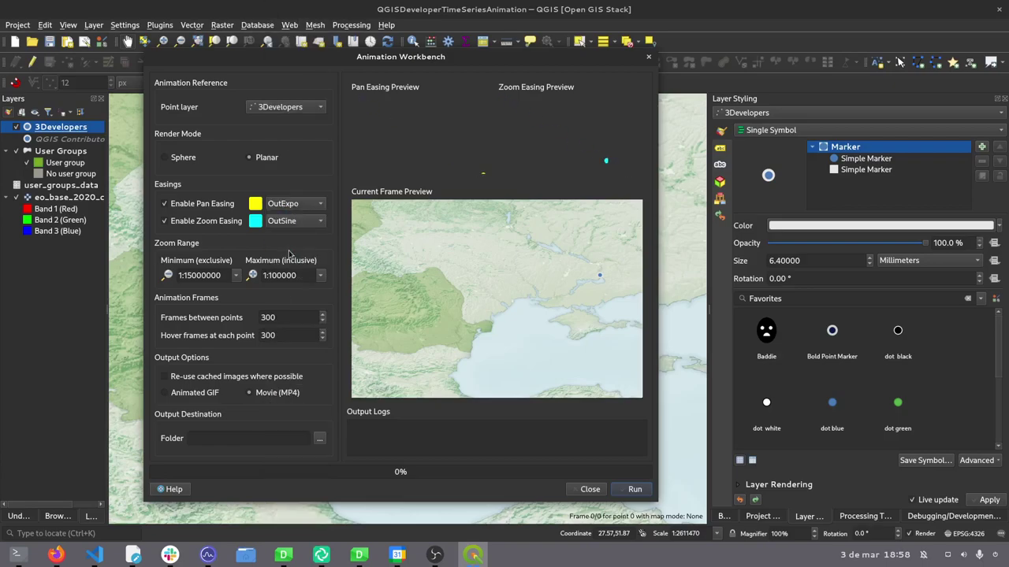
pyautogui.click(300, 206)
pyautogui.click(298, 353)
pyautogui.click(308, 204)
pyautogui.click(288, 339)
# - Try several zoom easing curves, settling on OutBounce
pyautogui.click(302, 222)
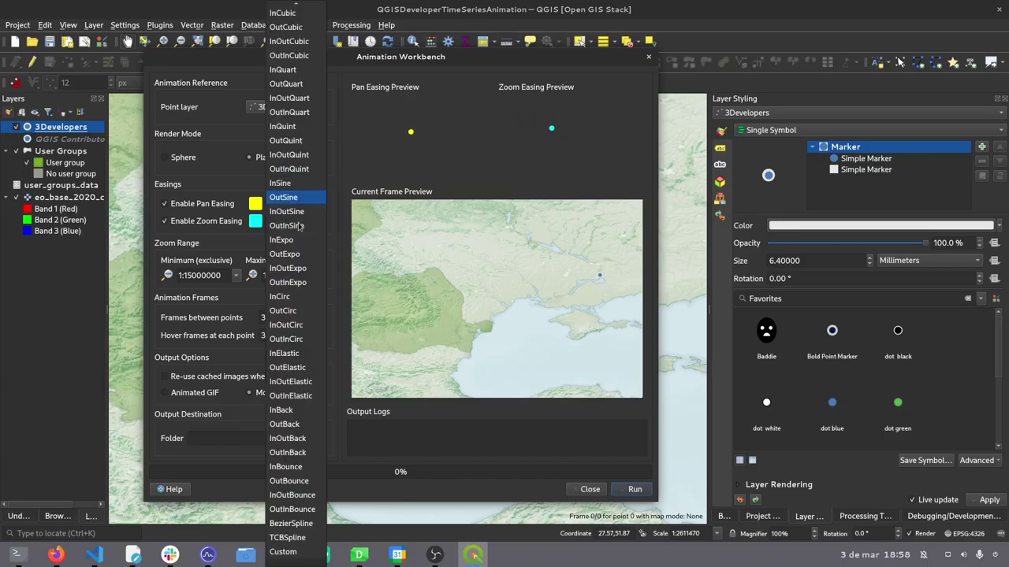
pyautogui.click(293, 338)
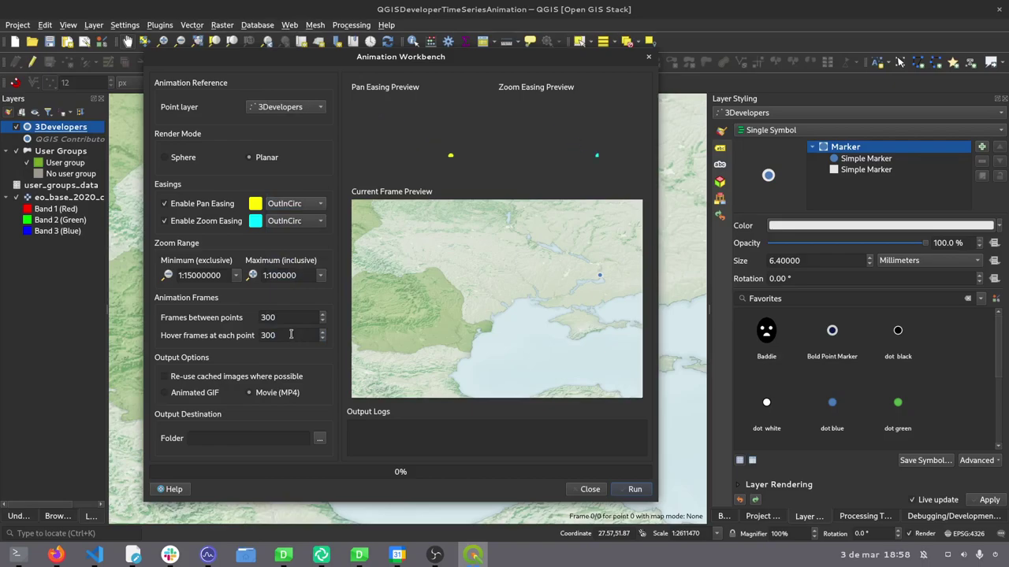
pyautogui.click(302, 221)
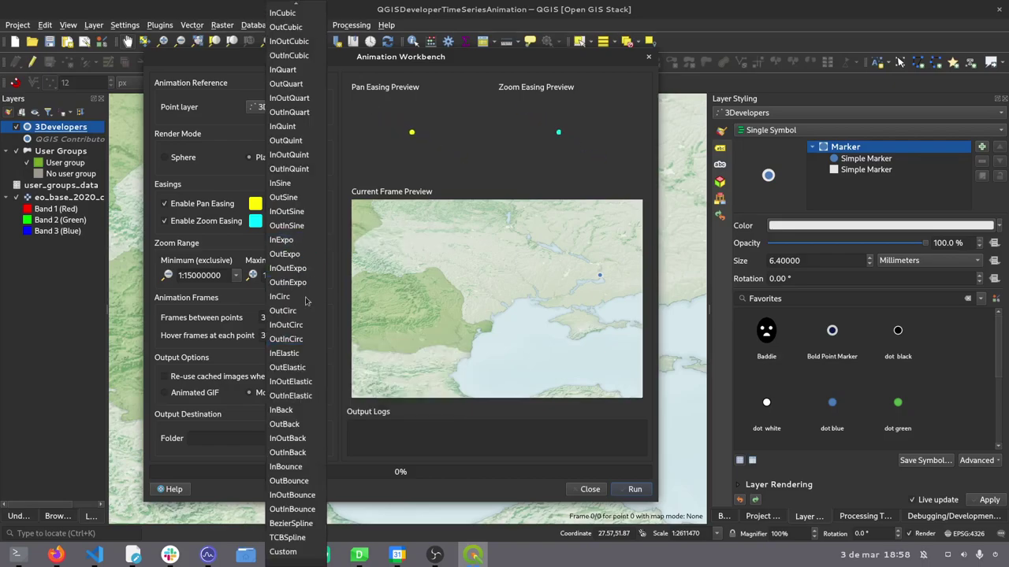
pyautogui.click(287, 437)
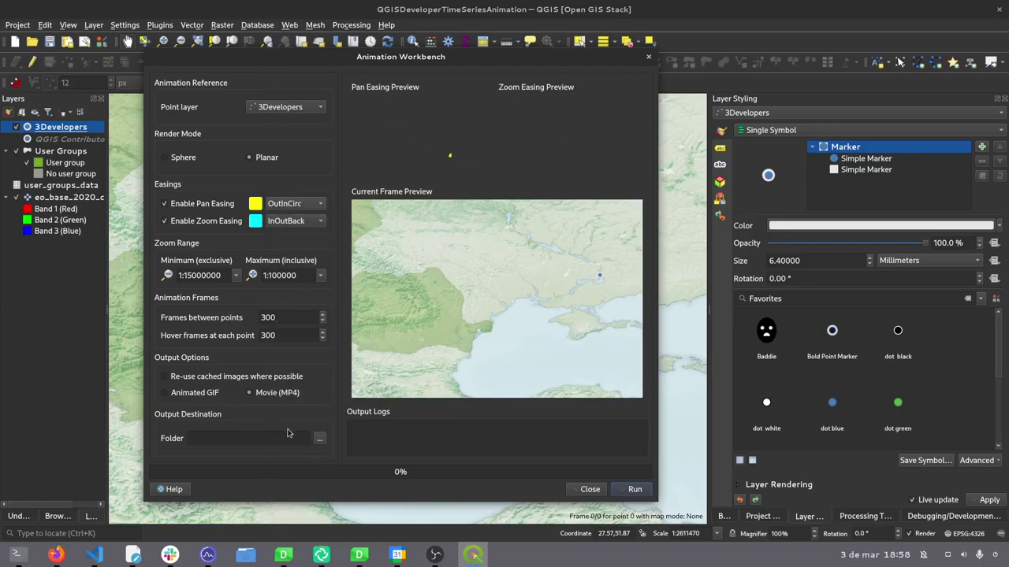
pyautogui.click(288, 225)
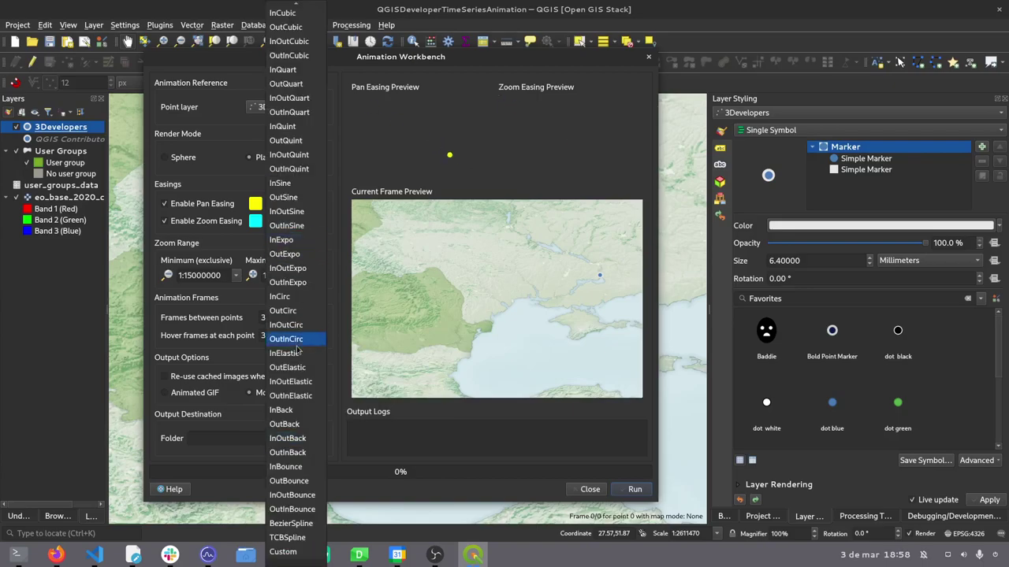
pyautogui.click(299, 481)
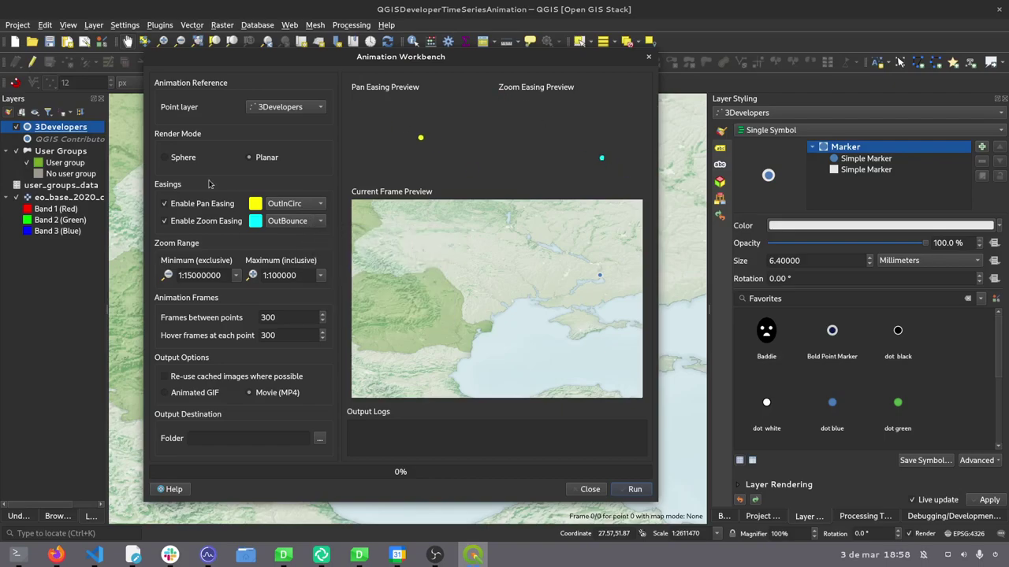
# - Edit the Zoom Range scales so the minimum reads 1:15000000 and the maximum 1:1000000
pyautogui.click(187, 276)
pyautogui.write('5')
pyautogui.press('Left')
pyautogui.press('Left')
pyautogui.click(306, 270)
pyautogui.moveTo(268, 337)
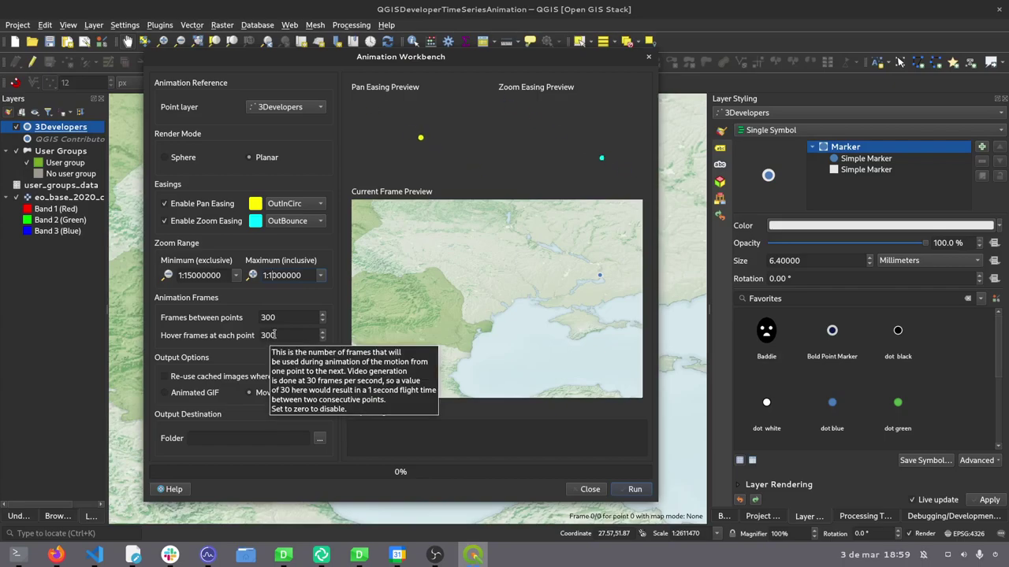
pyautogui.moveTo(275, 316)
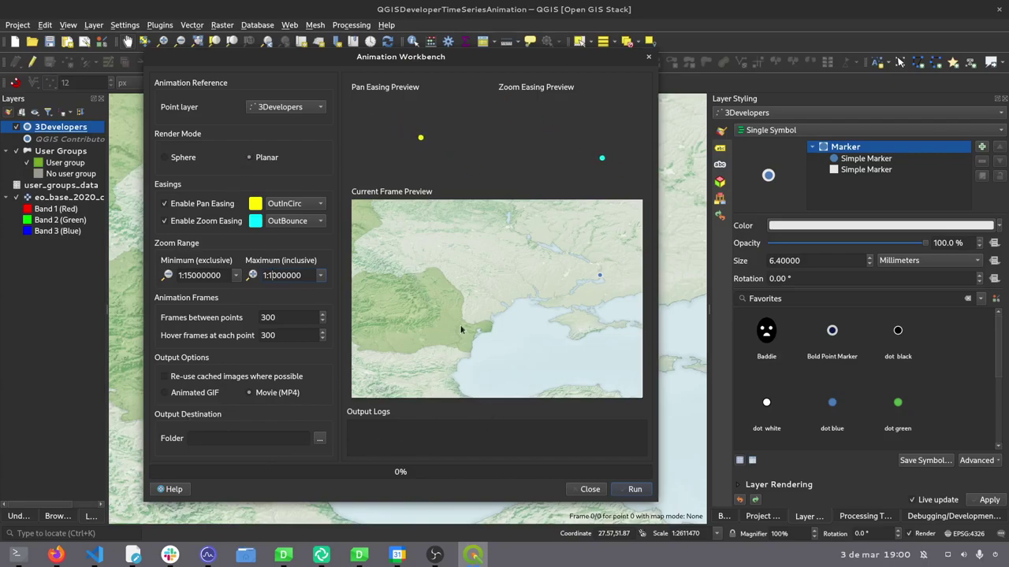
# - Render the animation frames and MP4, then play the movie in Video Preview
pyautogui.click(635, 489)
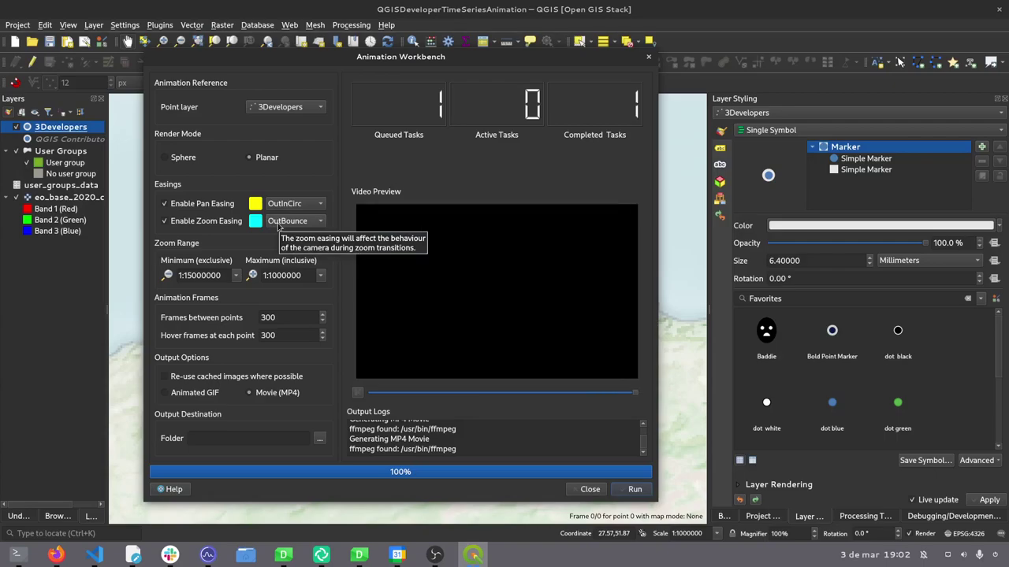
pyautogui.click(358, 392)
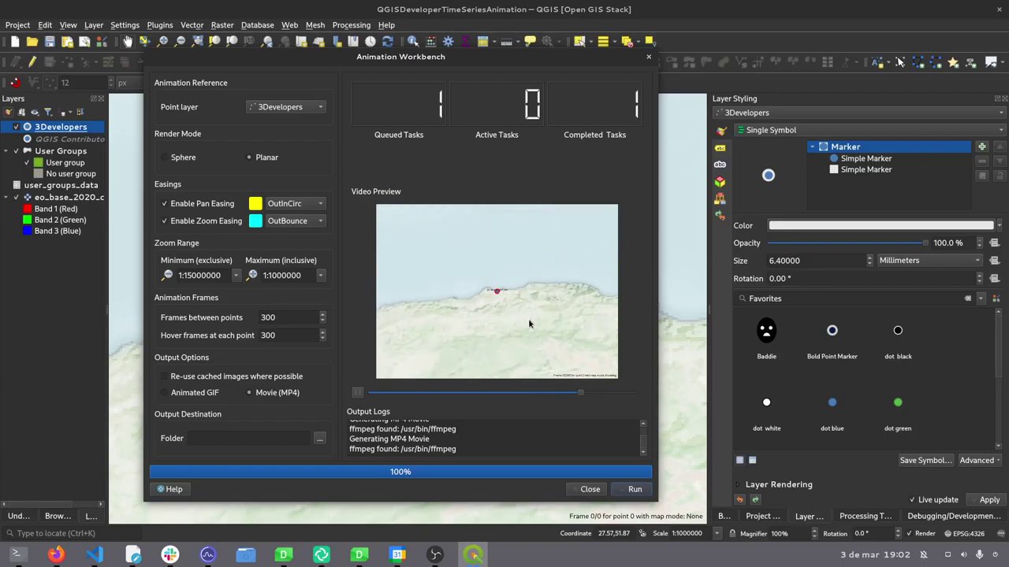
# - Close the workbench, then select current_animation_action among the project's Variables
pyautogui.click(589, 490)
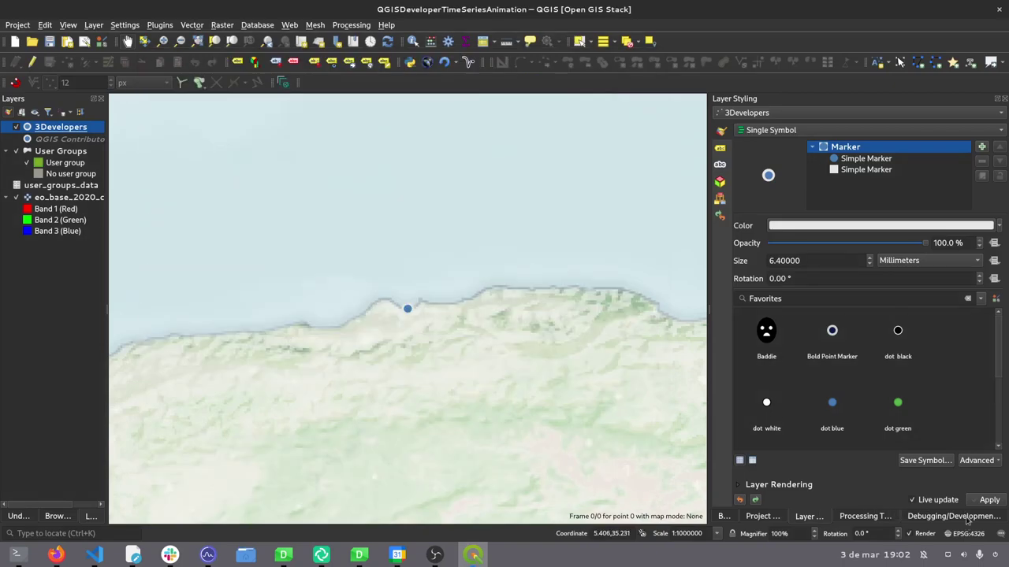
pyautogui.hotkey('ctrl', 'shift', 'p')
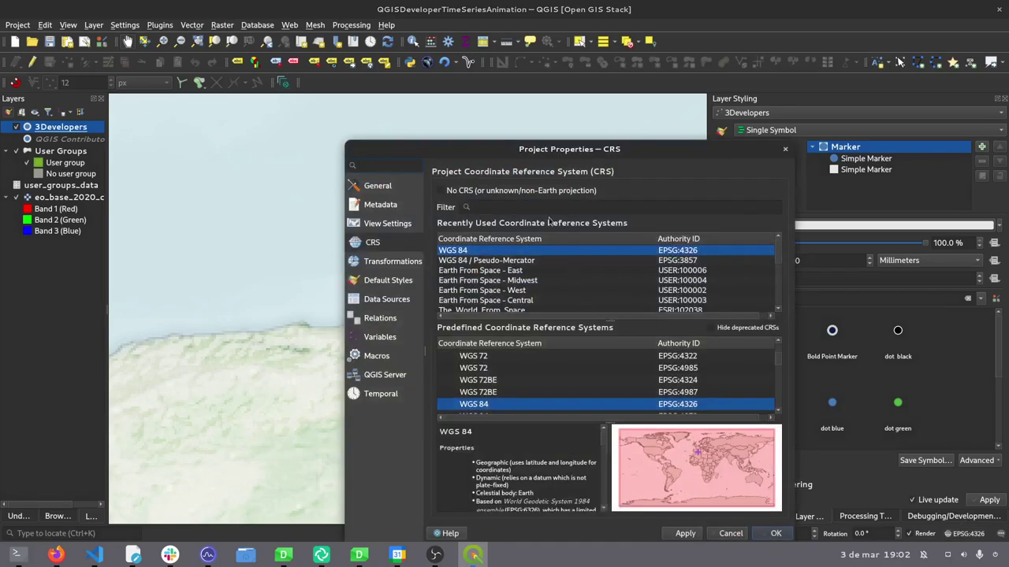
pyautogui.moveTo(463, 154); pyautogui.dragTo(395, 70)
pyautogui.click(318, 254)
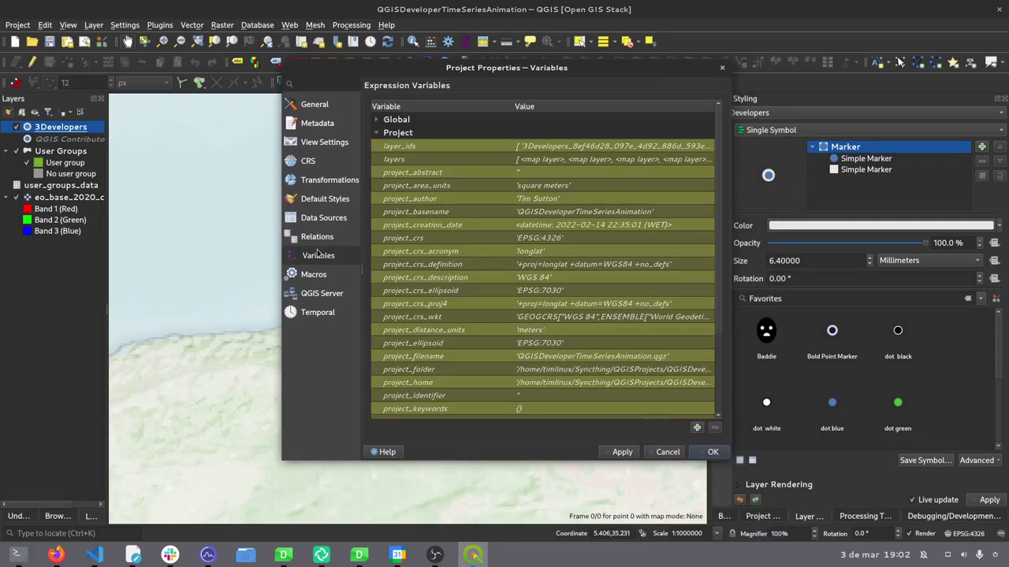
pyautogui.scroll(-3, 575, 319)
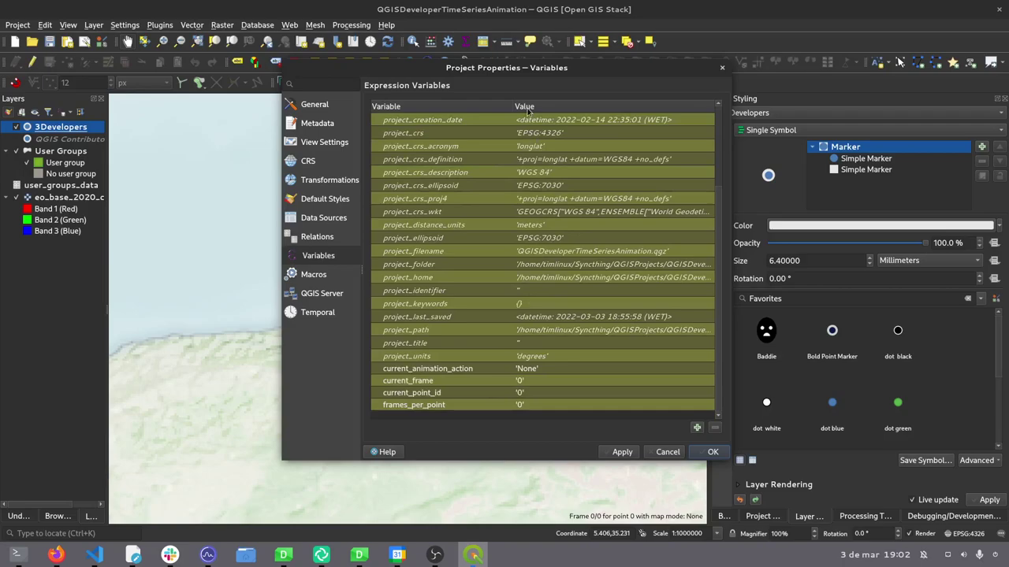
pyautogui.moveTo(512, 107); pyautogui.dragTo(544, 107)
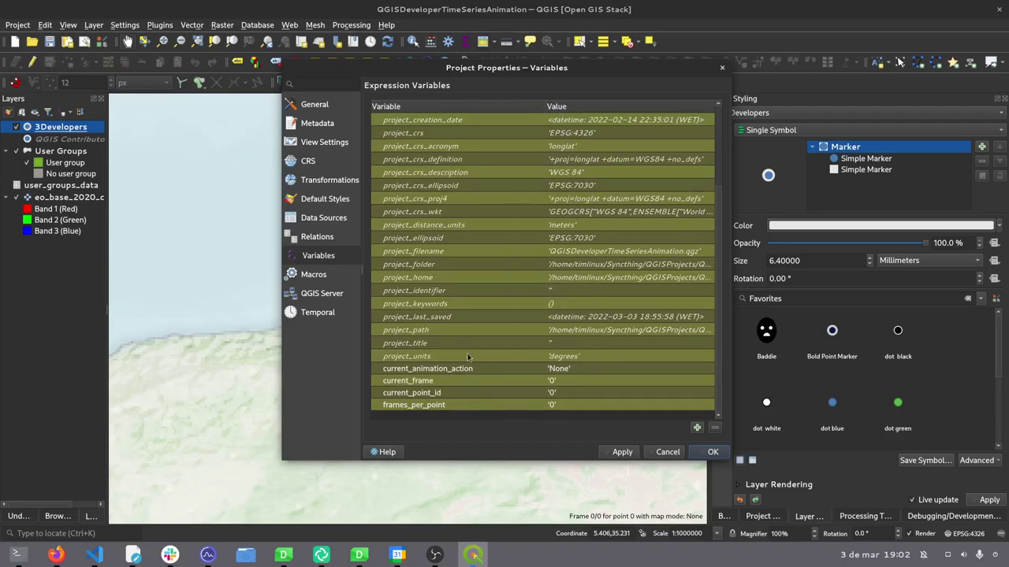
pyautogui.click(385, 369)
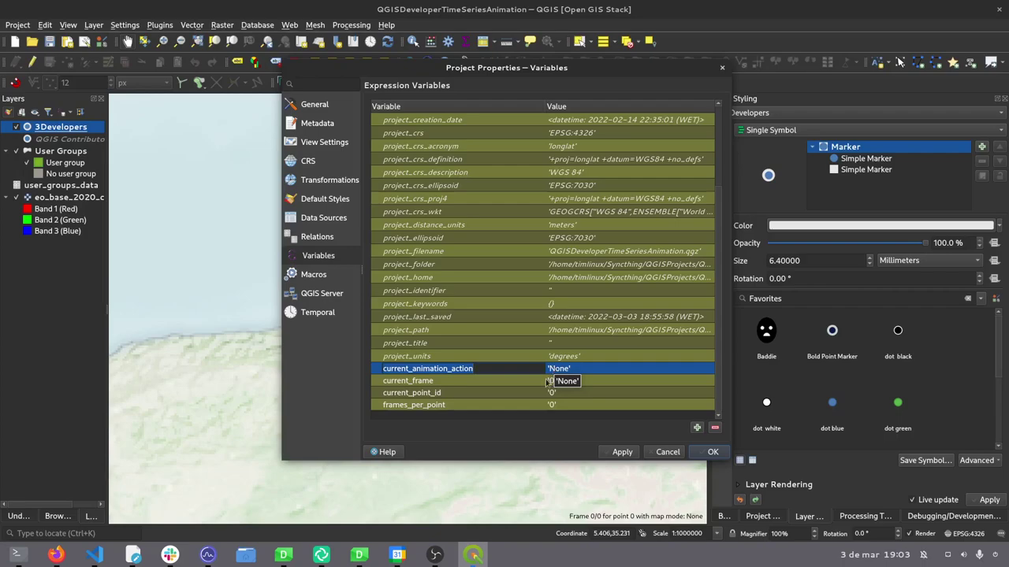
pyautogui.click(524, 381)
pyautogui.click(560, 382)
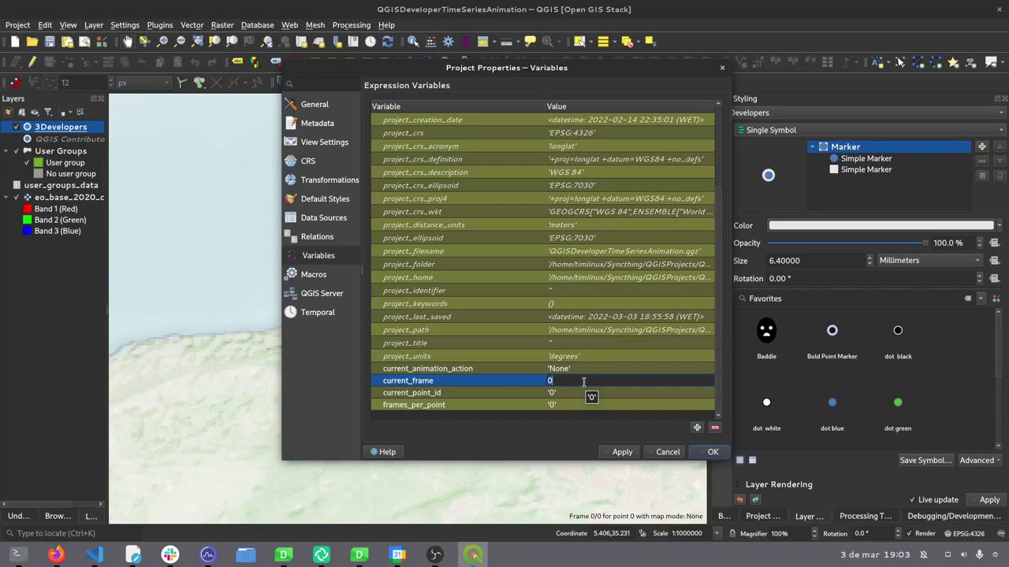
pyautogui.doubleClick(562, 392)
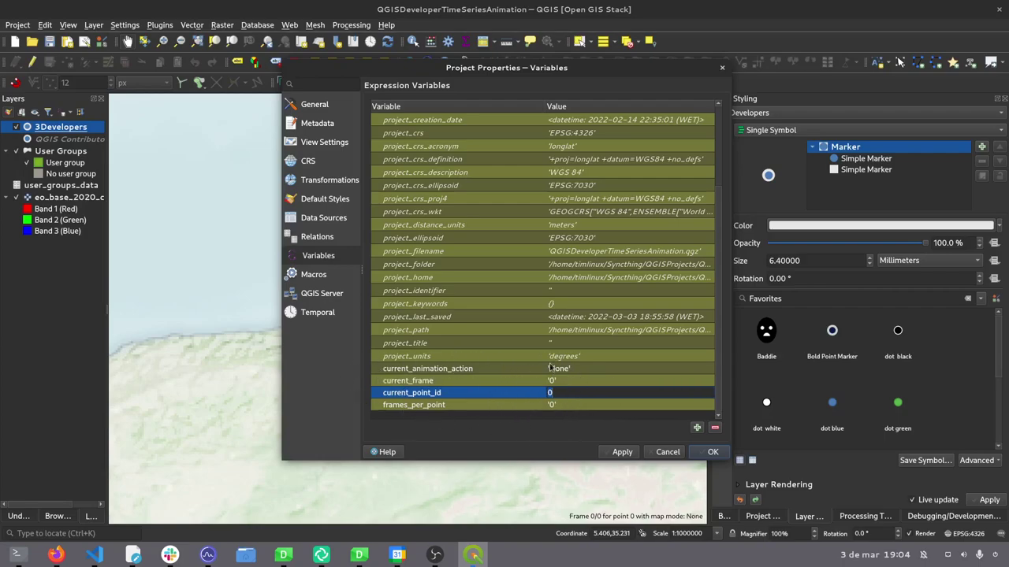
# - Close Project Properties, select the second Simple Marker and open its Fill color override options
pyautogui.click(667, 453)
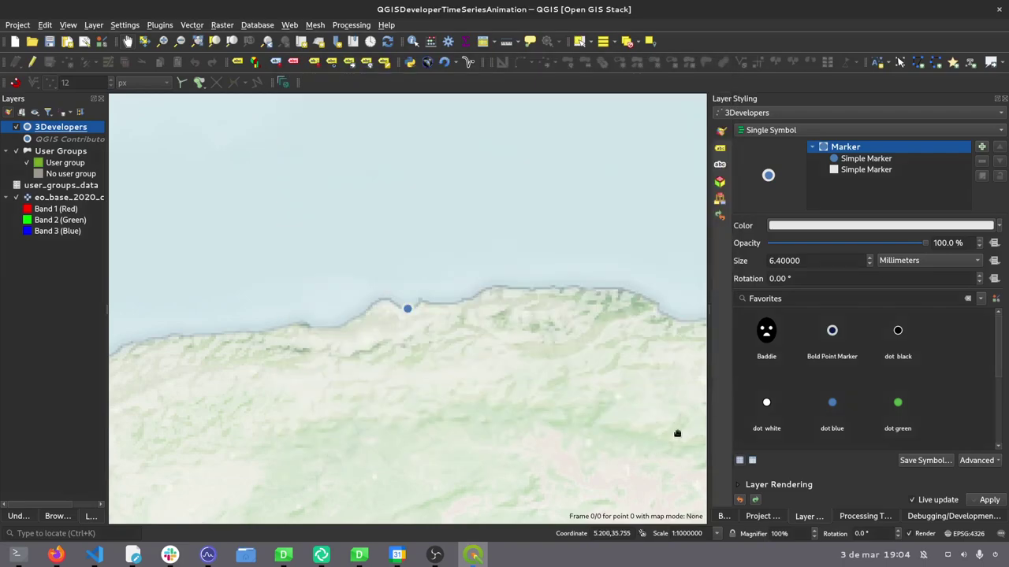
pyautogui.click(866, 169)
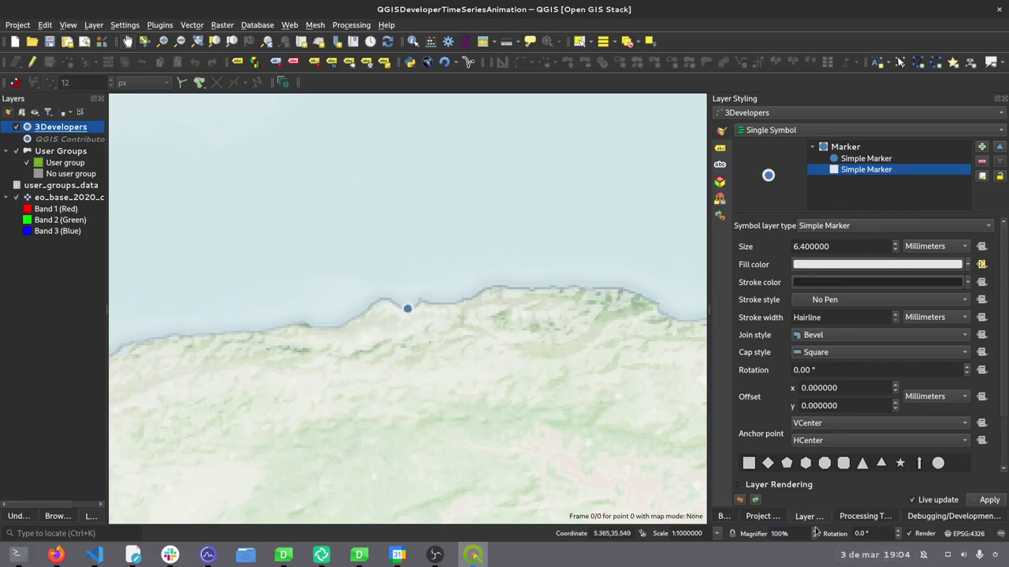
pyautogui.scroll(10, 817, 533)
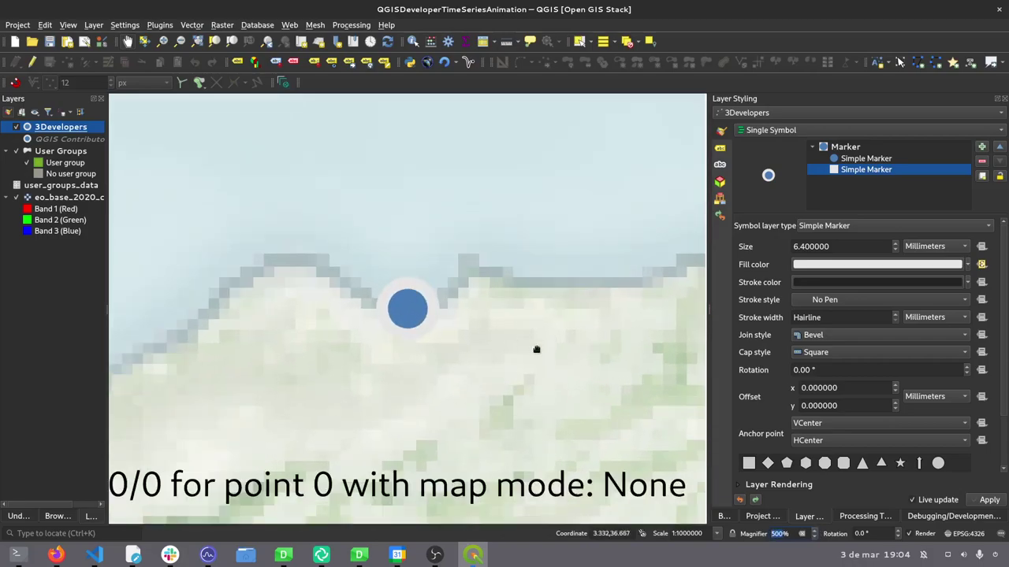
pyautogui.click(804, 533)
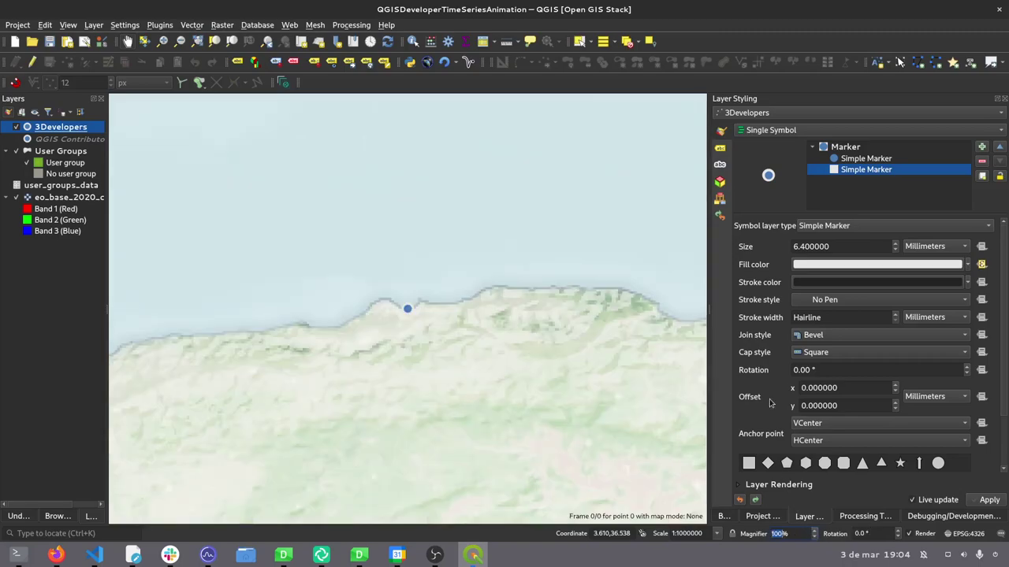
pyautogui.click(982, 266)
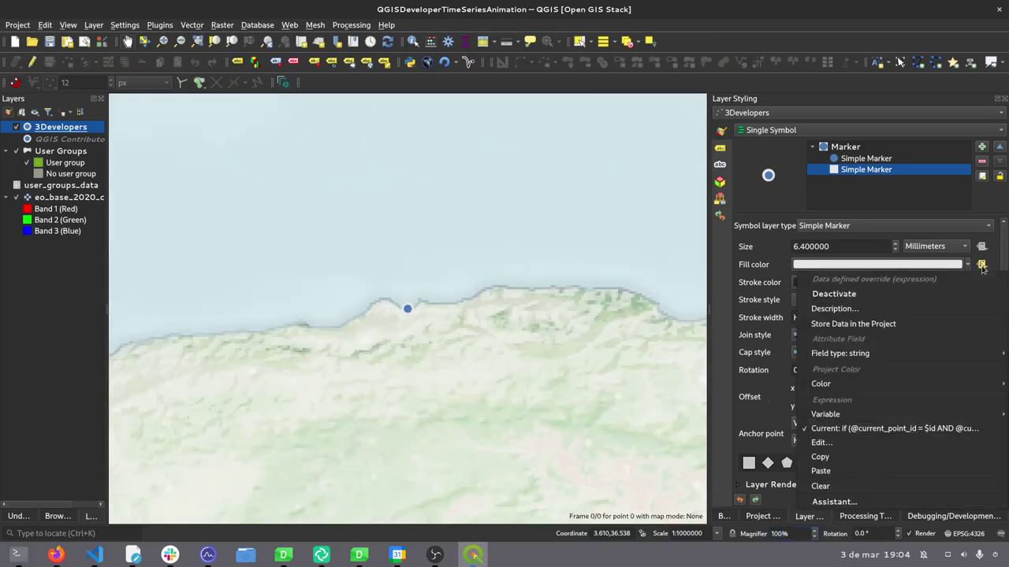
pyautogui.click(861, 443)
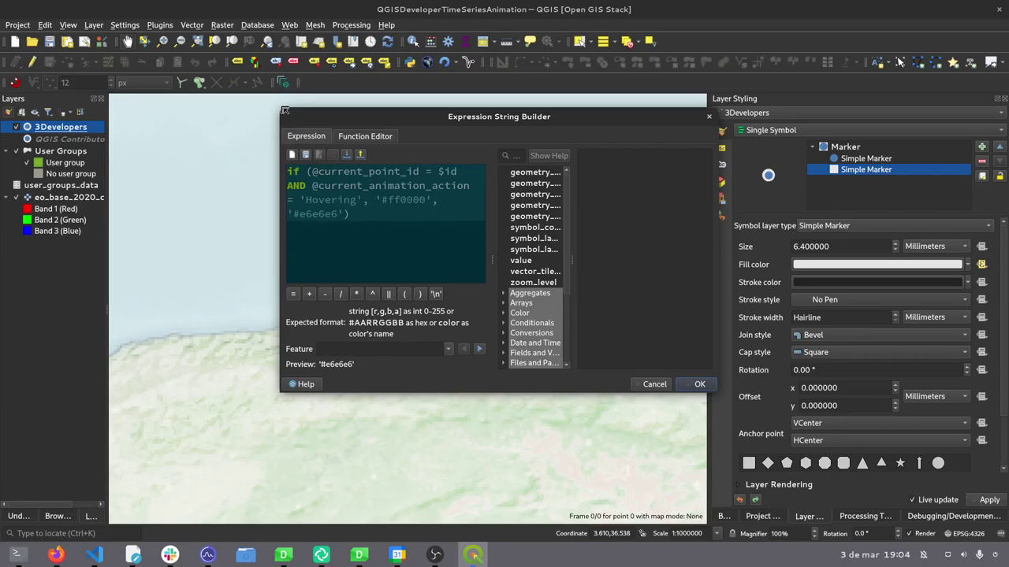
pyautogui.moveTo(280, 109); pyautogui.dragTo(148, 82)
pyautogui.scroll(3, 211, 165)
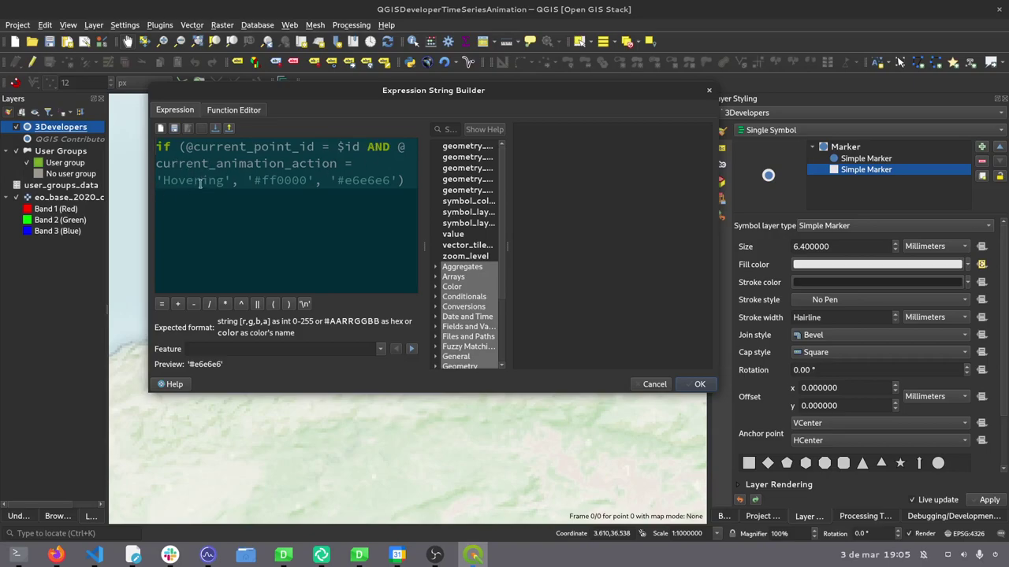
pyautogui.moveTo(261, 180); pyautogui.dragTo(317, 180)
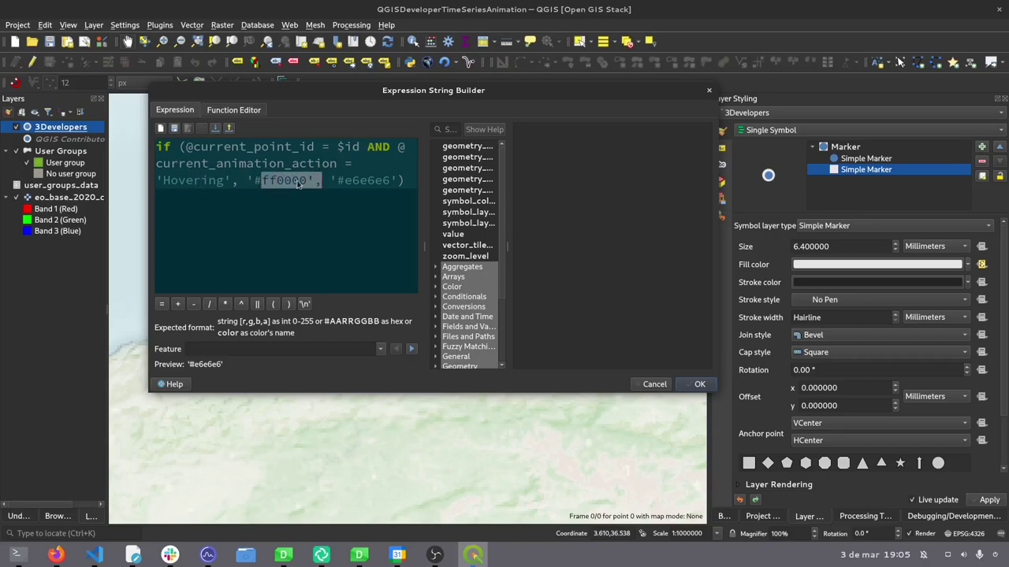
pyautogui.click(372, 180)
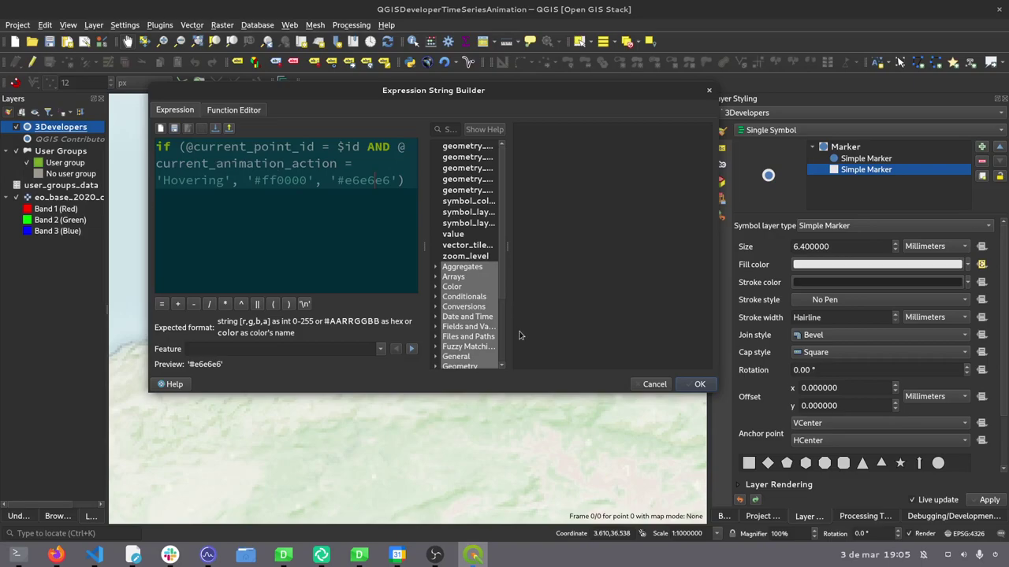
# - Inspect the 3Developers label value expression, then open the Text tab's Size override options
pyautogui.click(653, 385)
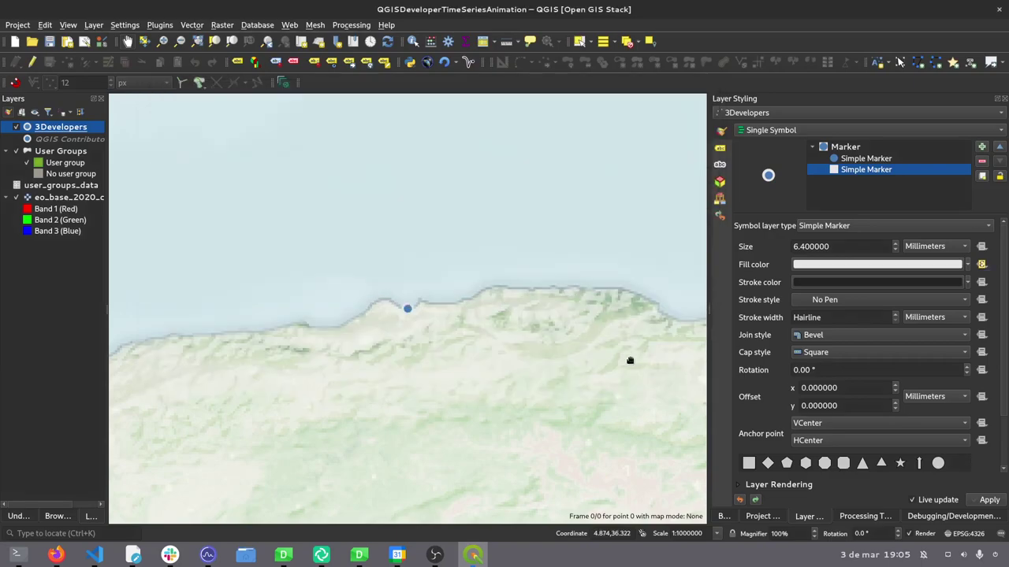
pyautogui.click(720, 165)
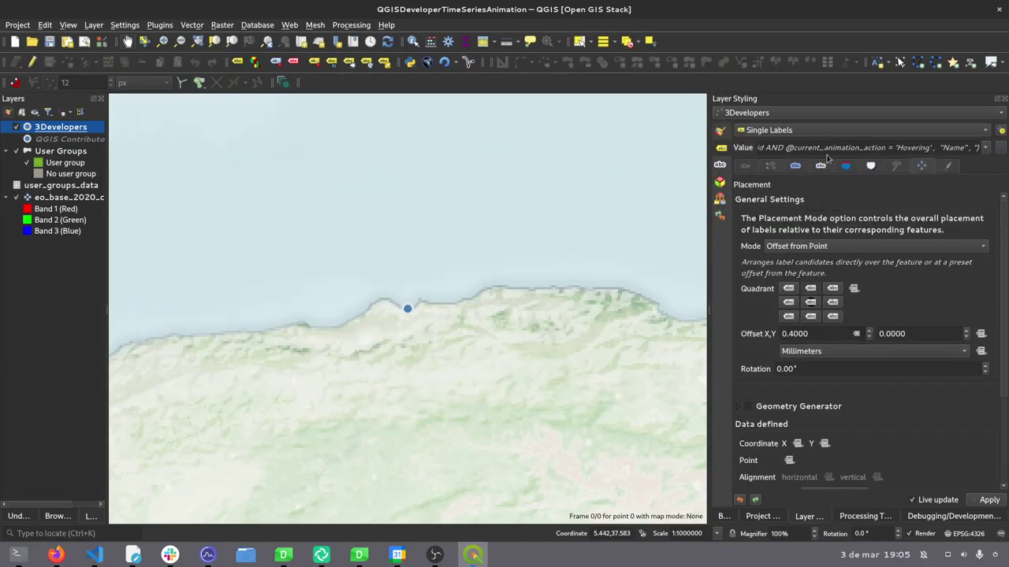
pyautogui.click(999, 148)
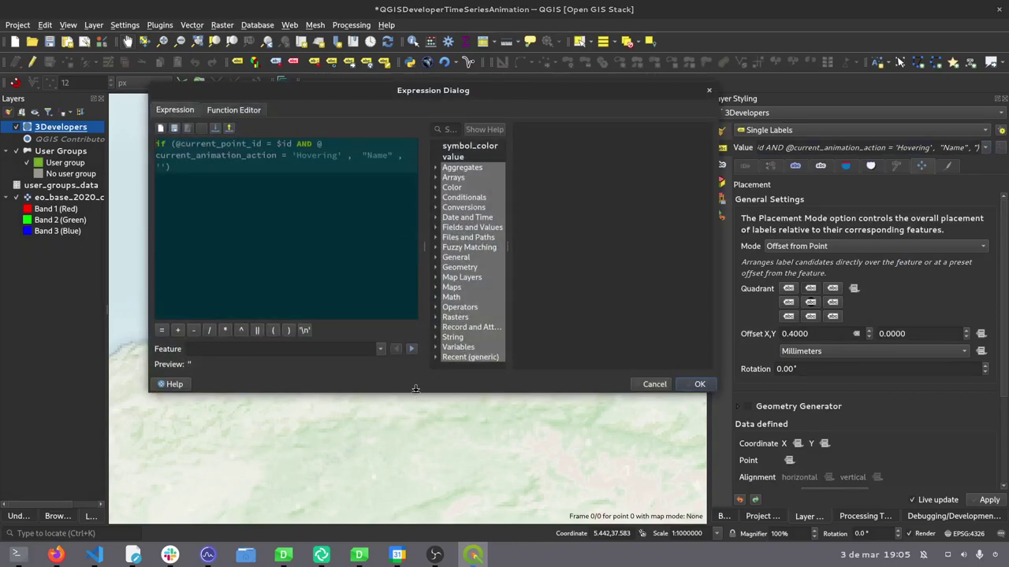
pyautogui.moveTo(416, 394); pyautogui.dragTo(416, 492)
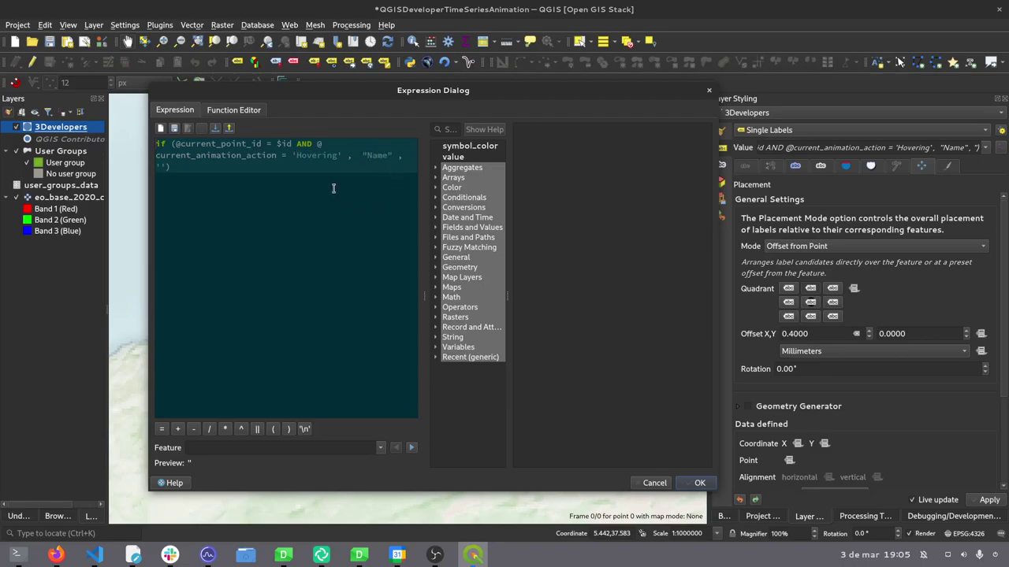
pyautogui.click(643, 482)
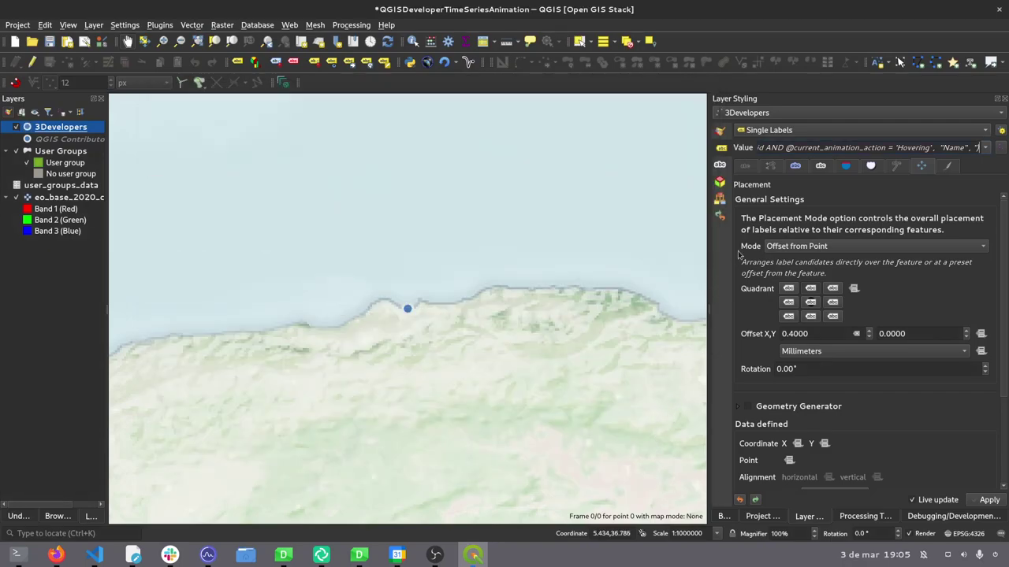
pyautogui.click(749, 169)
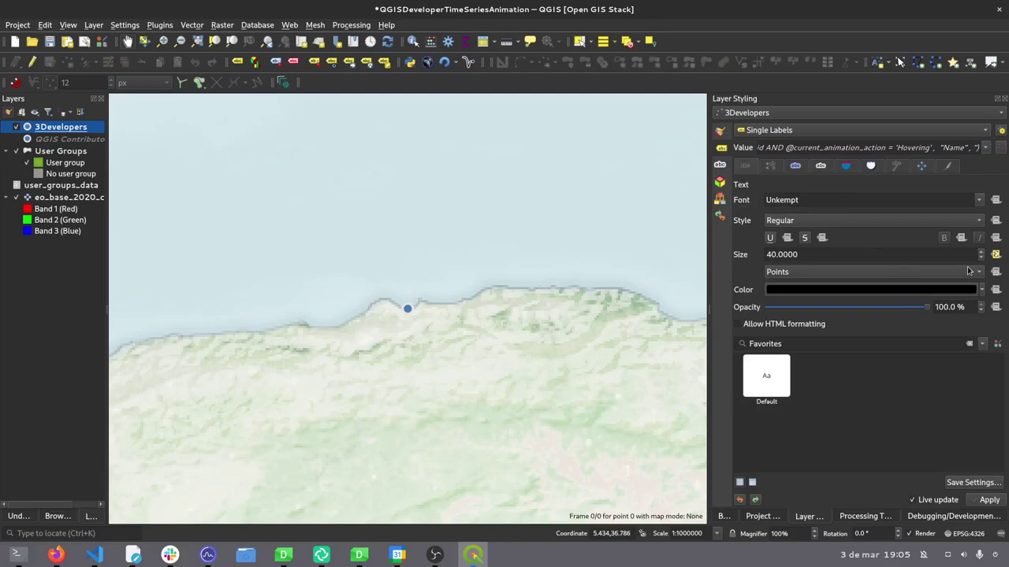
pyautogui.click(995, 254)
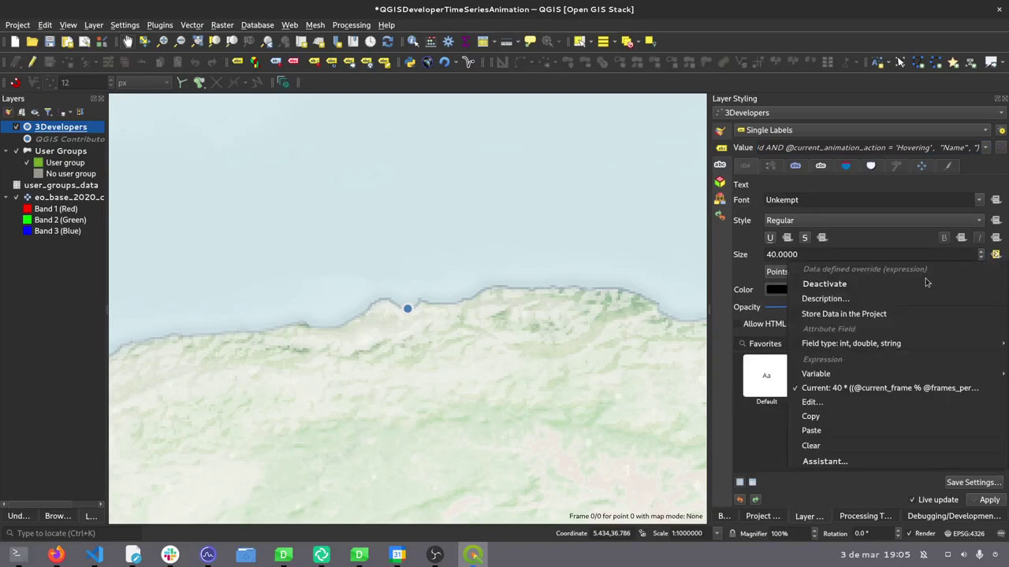
pyautogui.click(810, 402)
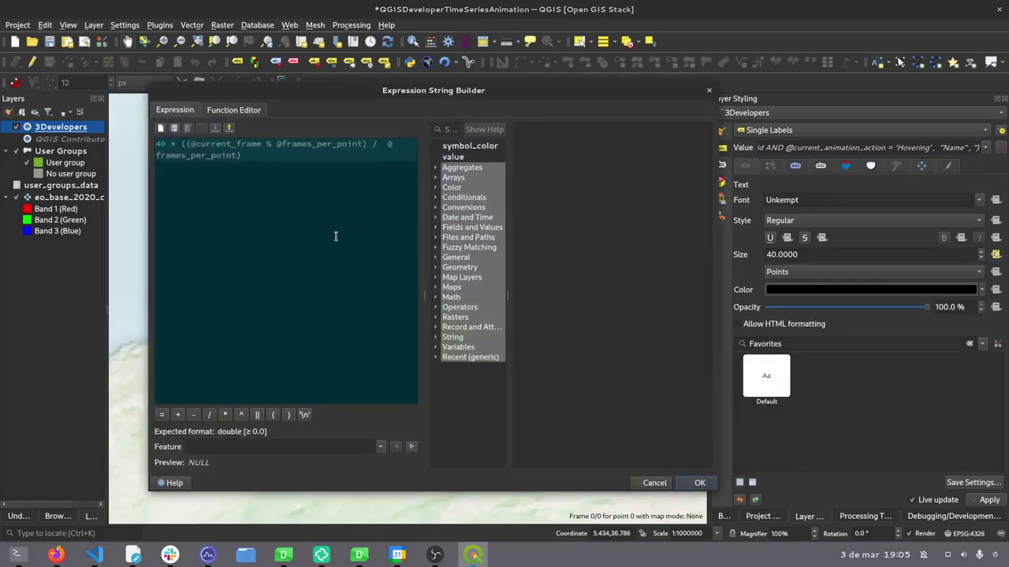
pyautogui.scroll(3, 310, 201)
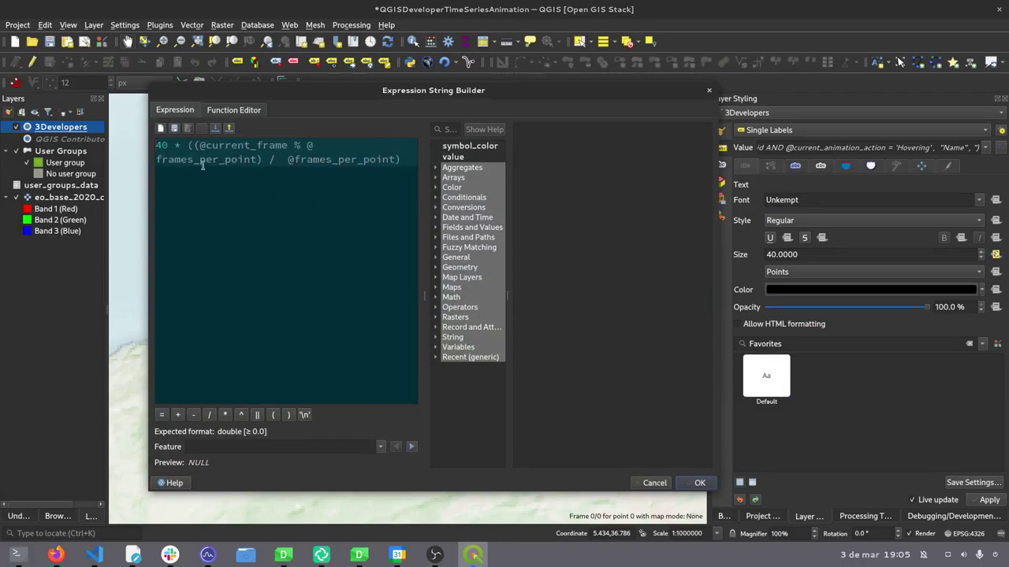
pyautogui.moveTo(156, 146); pyautogui.dragTo(170, 145)
pyautogui.click(332, 166)
pyautogui.click(326, 164)
# - Close the label size expression editor and look through the map View options
pyautogui.click(657, 485)
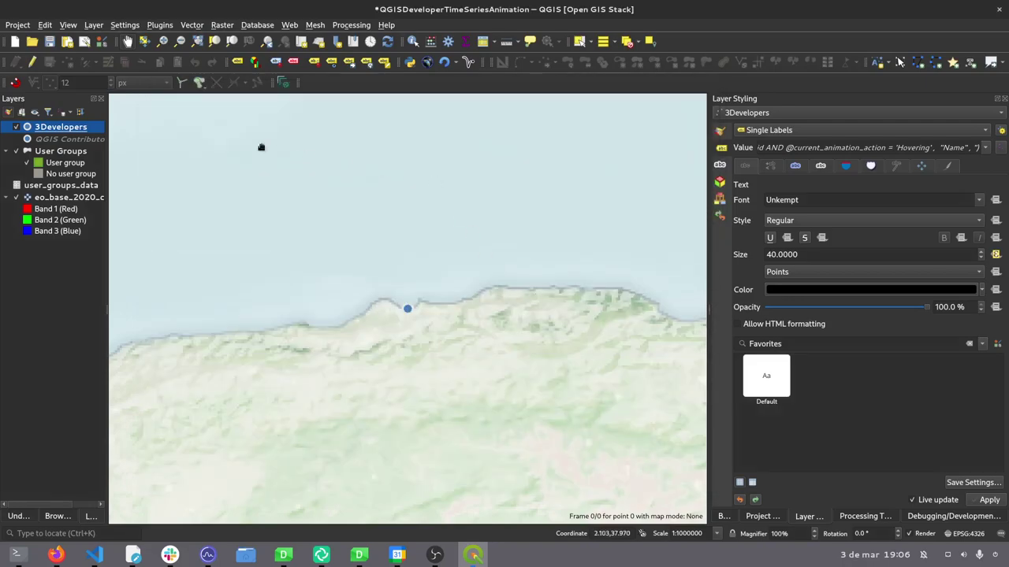
pyautogui.click(68, 26)
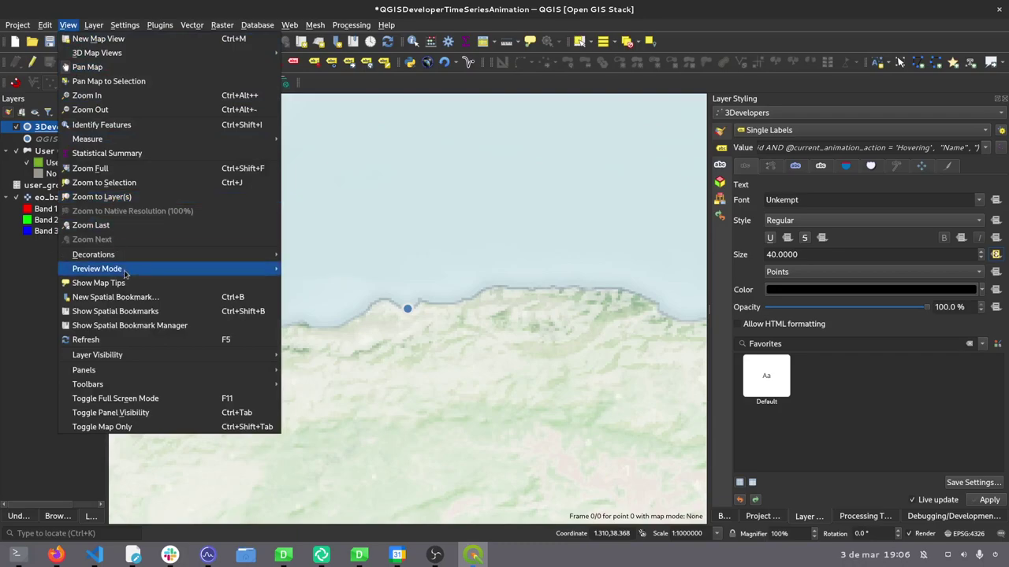
pyautogui.moveTo(97, 269)
pyautogui.click(625, 525)
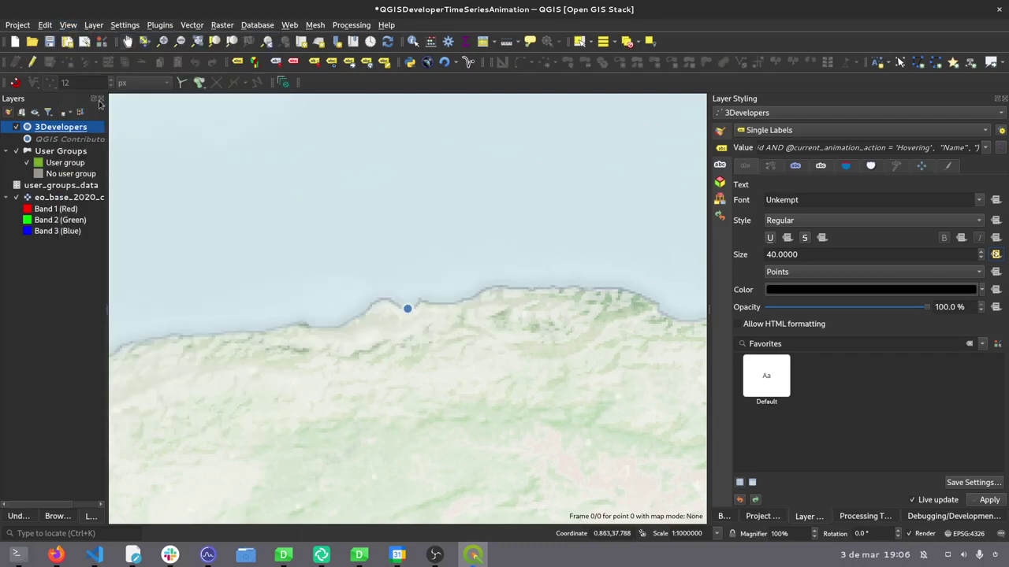
# - Inspect the copyright label decoration's animation-variable text, then close it unchanged
pyautogui.click(68, 26)
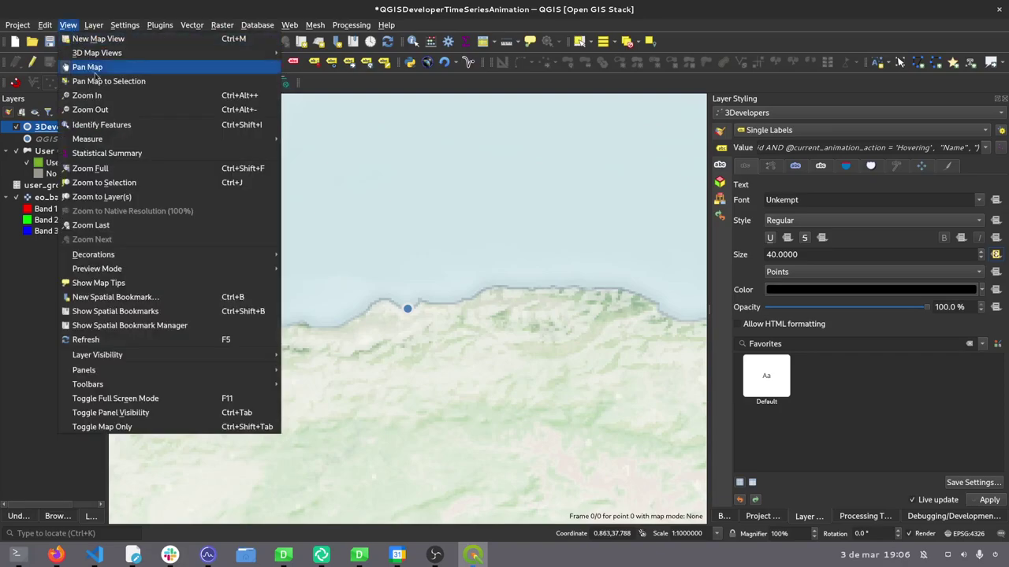
pyautogui.moveTo(164, 256)
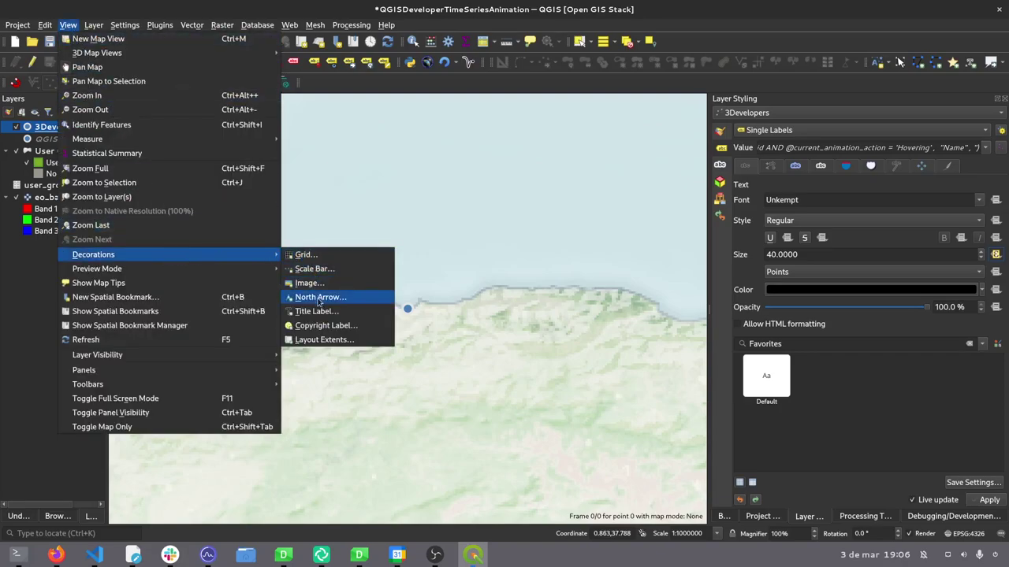
pyautogui.click(322, 325)
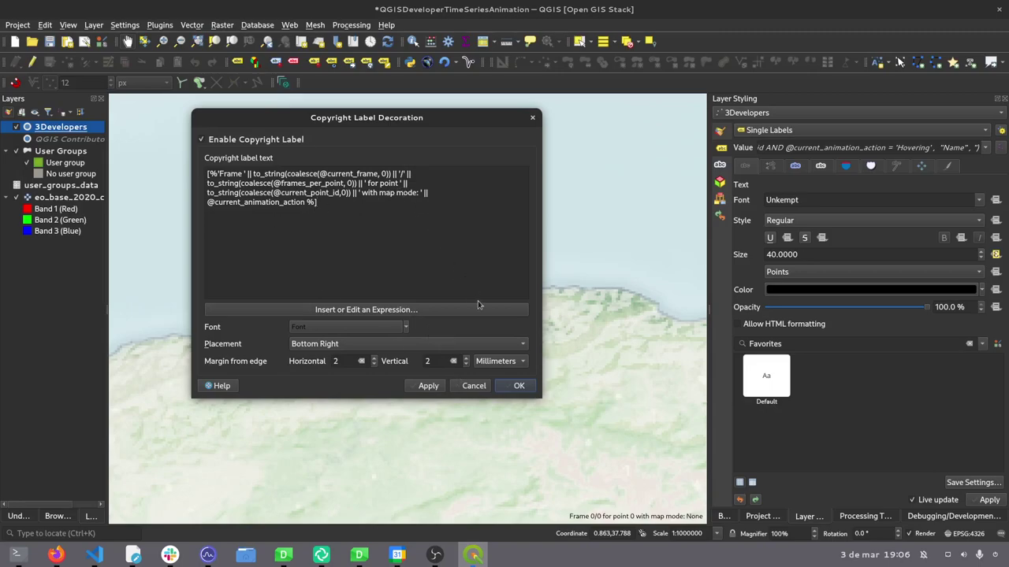
pyautogui.click(470, 387)
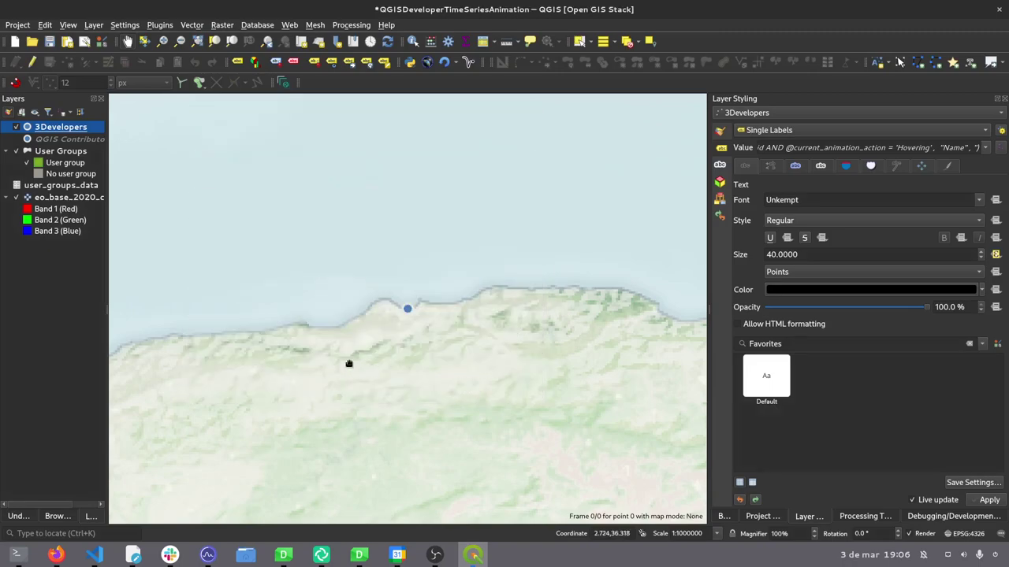
# - In the /tmp terminal tab, rerun the globe frame listing and open the folder with 'xdg-open .'
pyautogui.moveTo(20, 560)
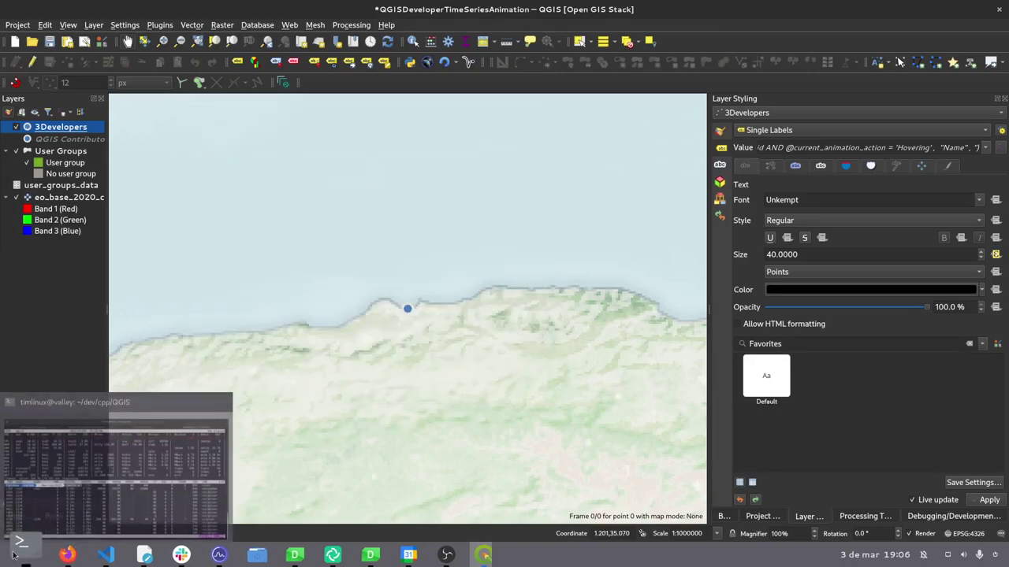
pyautogui.click(79, 457)
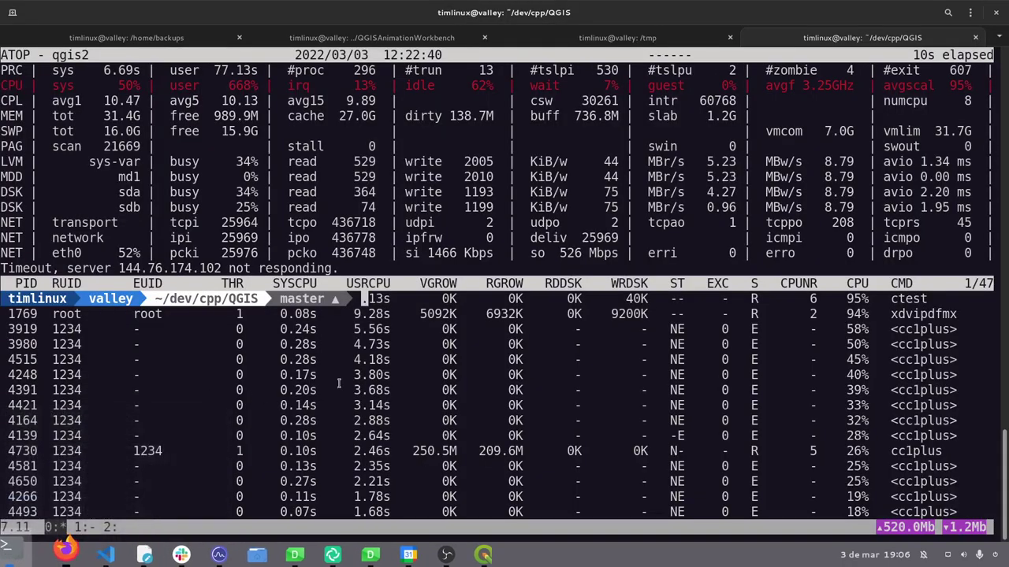
pyautogui.hotkey('ctrl', 'pageup')
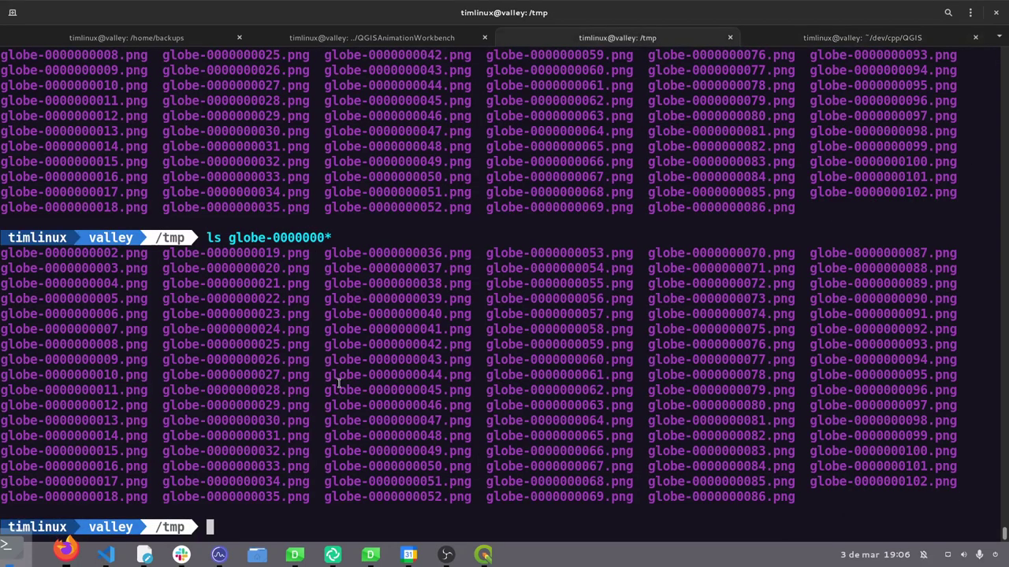
pyautogui.press('Up')
pyautogui.press('Return')
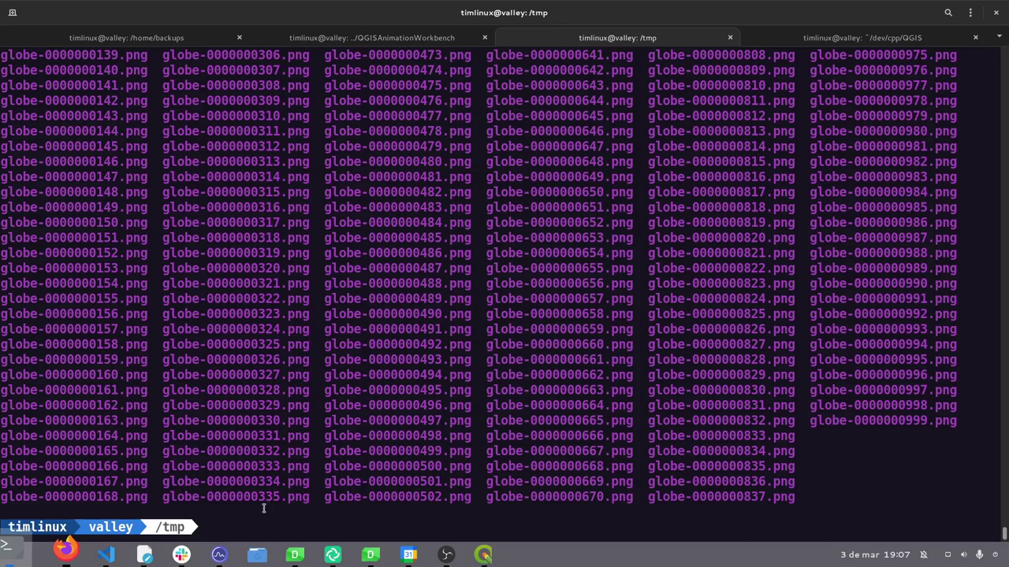
pyautogui.write('xdg-open .')
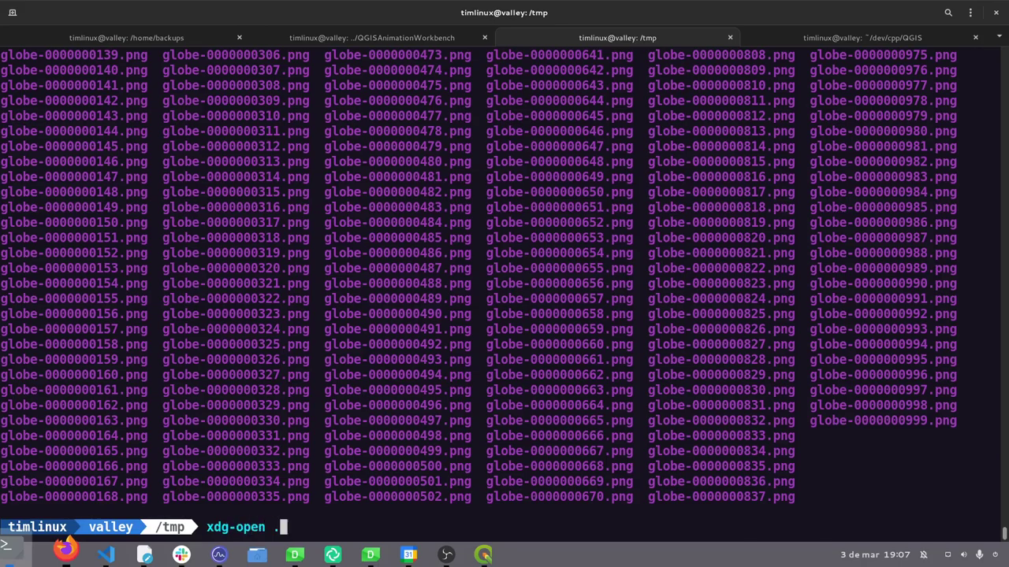
pyautogui.press('Return')
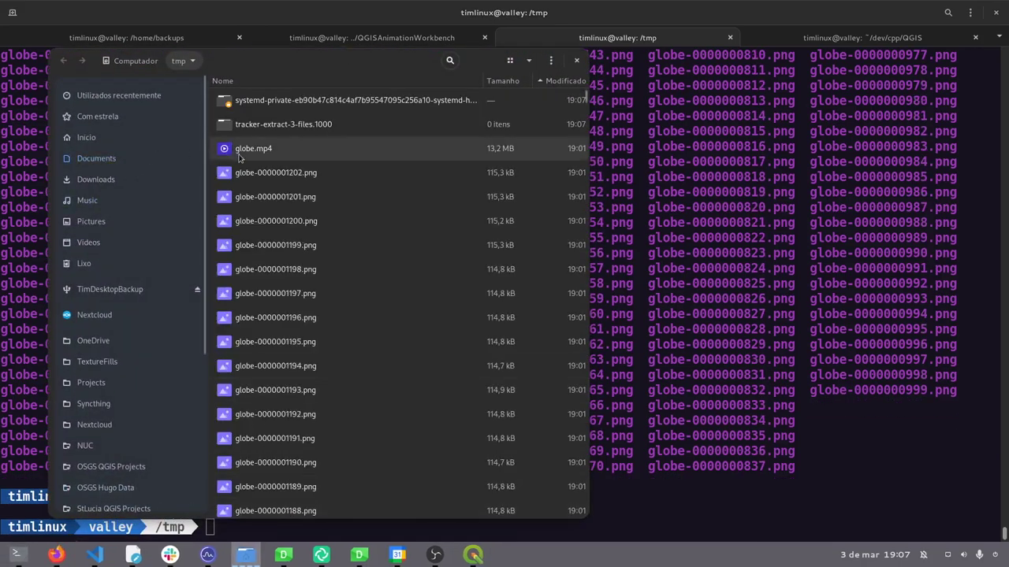
pyautogui.click(272, 173)
pyautogui.press('space')
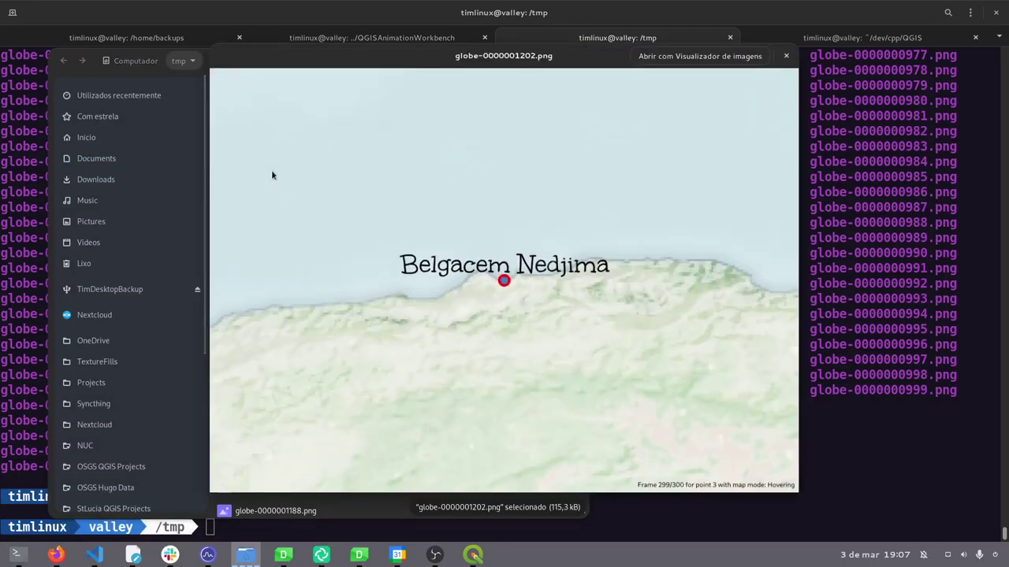
pyautogui.press('Down')
pyautogui.press('Down')
pyautogui.press('Down')
pyautogui.press('Down')
pyautogui.press('Down')
pyautogui.press('Down')
pyautogui.press('Down')
pyautogui.press('Down')
pyautogui.press('Down')
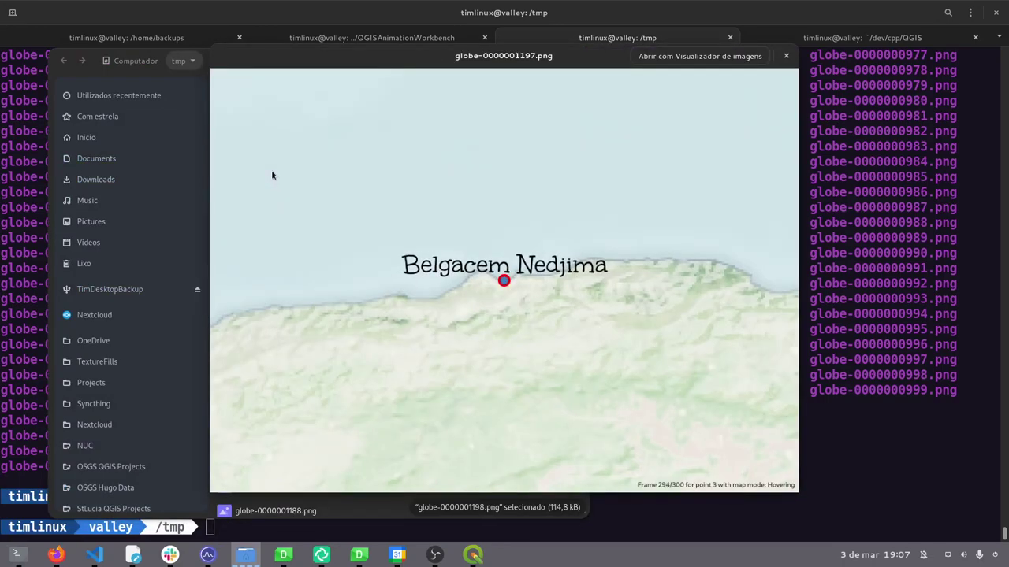
pyautogui.press('Down')
pyautogui.press('Down')
pyautogui.press('Down')
pyautogui.press('Down')
pyautogui.press('Down')
pyautogui.press('Down')
pyautogui.press('Down')
pyautogui.press('Down')
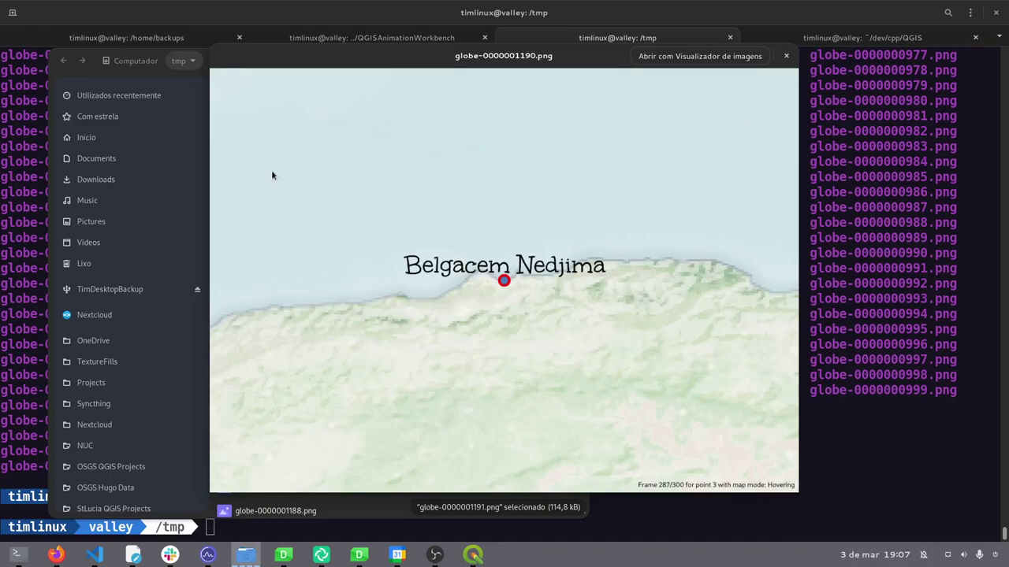
pyautogui.press('Down')
pyautogui.press('Down')
pyautogui.press('Down')
pyautogui.press('Down')
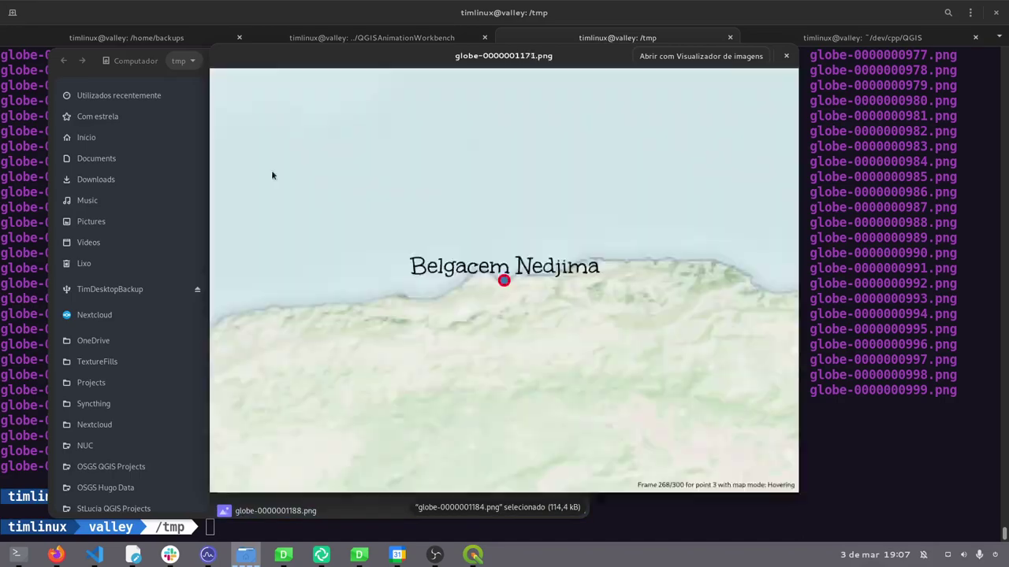
pyautogui.press('pagedown')
pyautogui.press('Down')
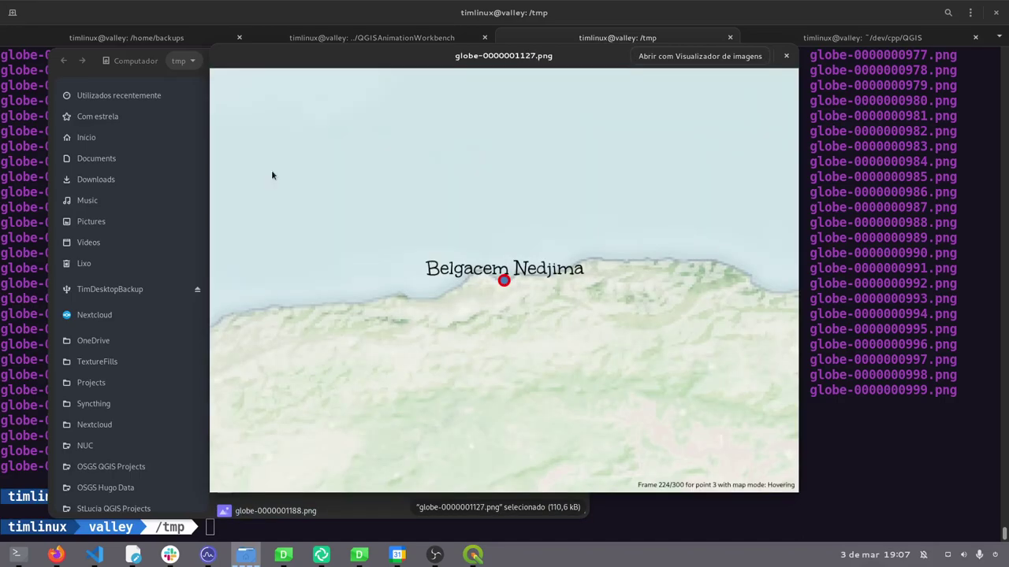
pyautogui.press('pagedown')
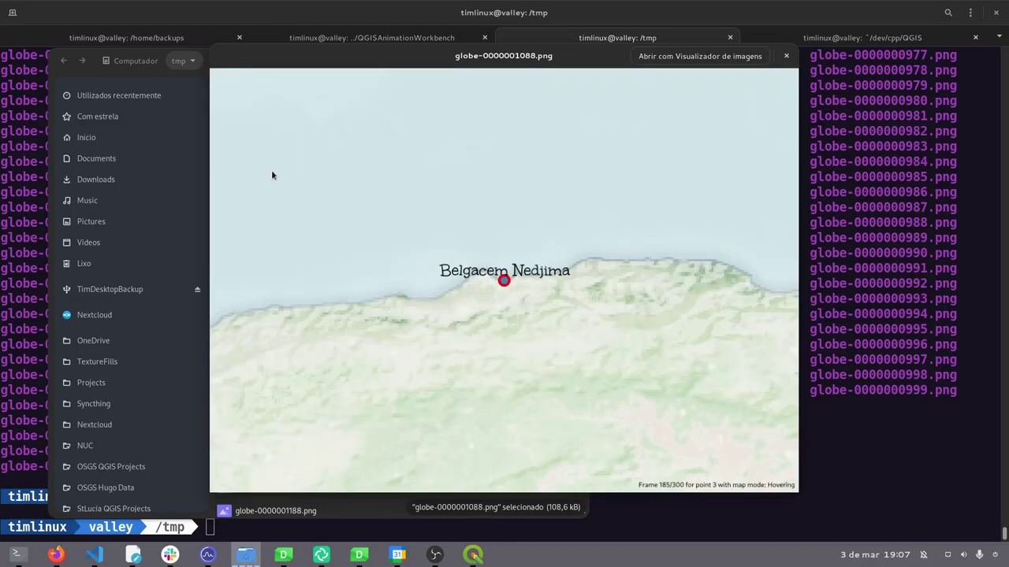
pyautogui.press('pagedown')
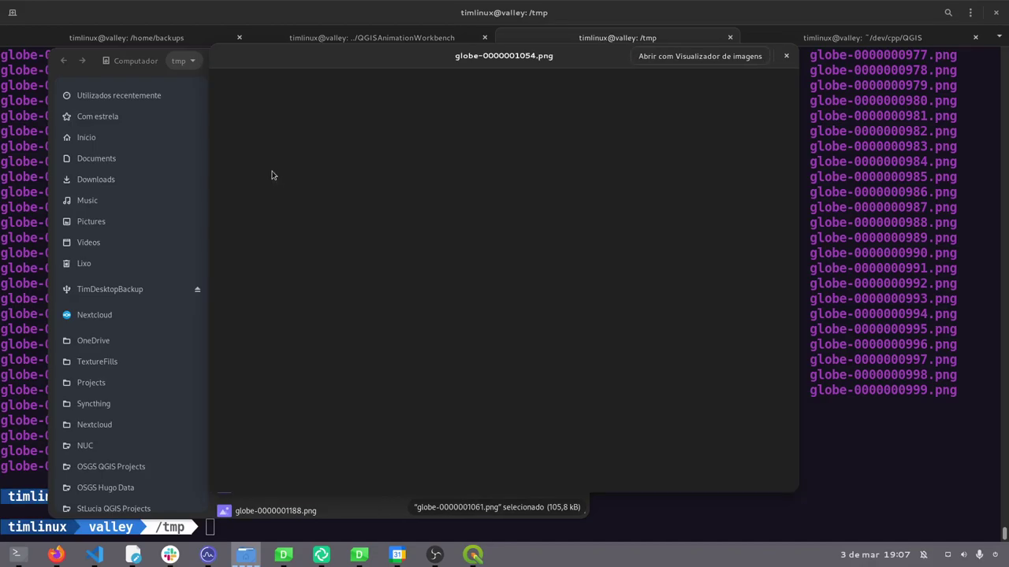
pyautogui.press('Down')
pyautogui.press('Down')
pyautogui.press('Down')
pyautogui.press('Down')
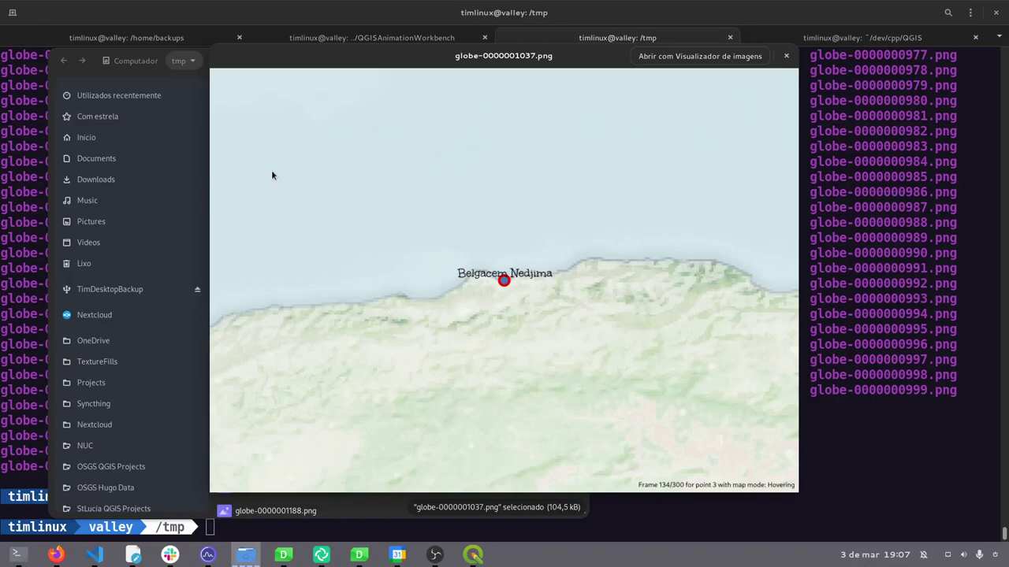
pyautogui.press('Down')
pyautogui.press('Down')
pyautogui.press('Down')
pyautogui.press('Down')
pyautogui.press('Down')
pyautogui.press('Down')
pyautogui.press('Down')
pyautogui.press('Down')
pyautogui.press('Down')
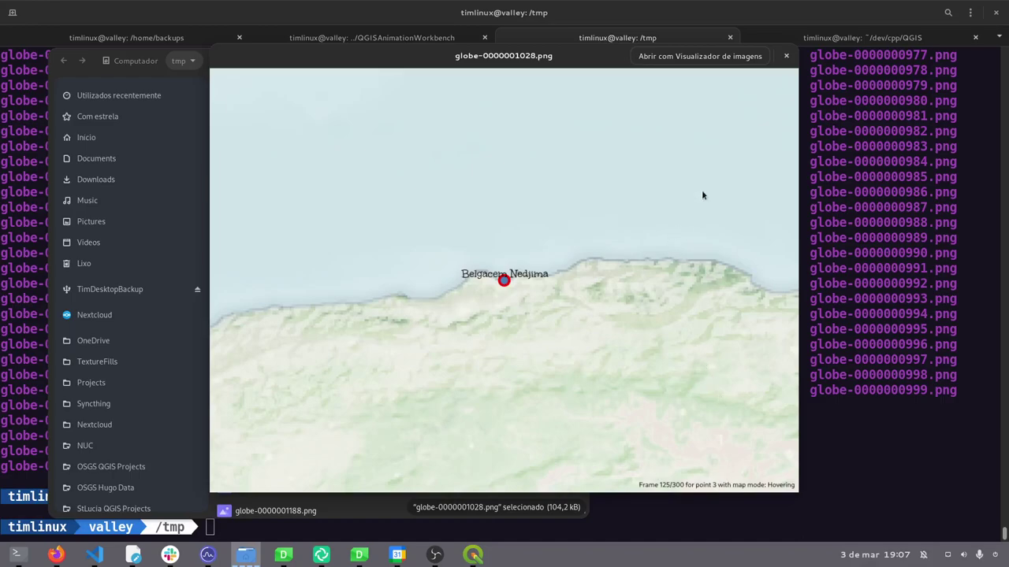
# - Close the frame image preview and start a quick preview of globe.mp4
pyautogui.click(786, 55)
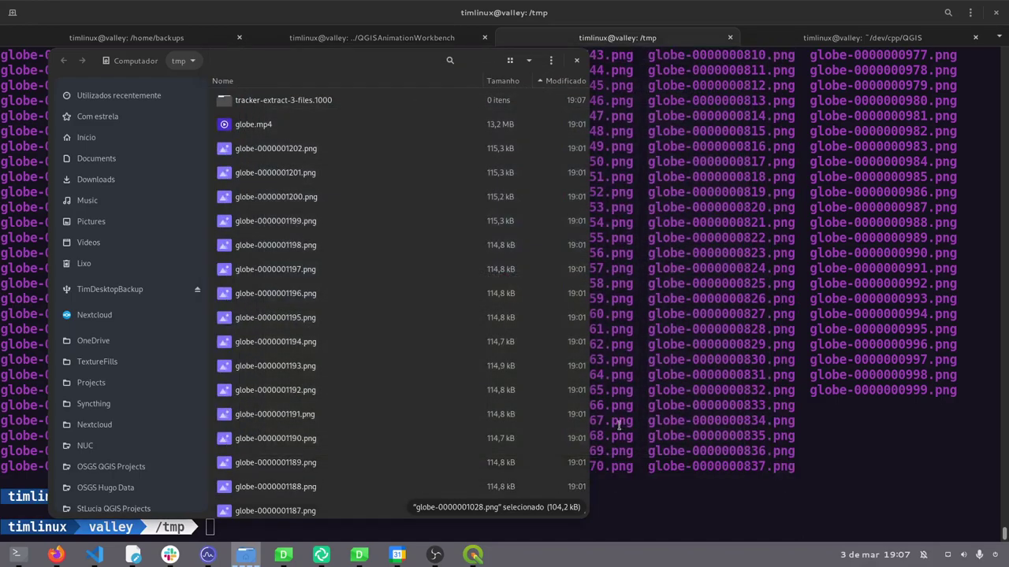
pyautogui.click(259, 127)
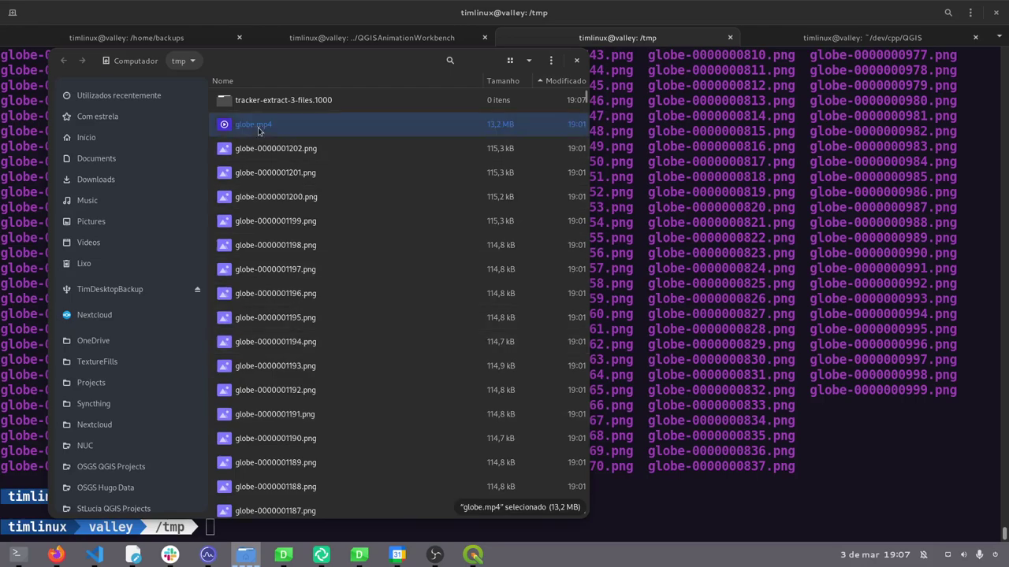
pyautogui.press('space')
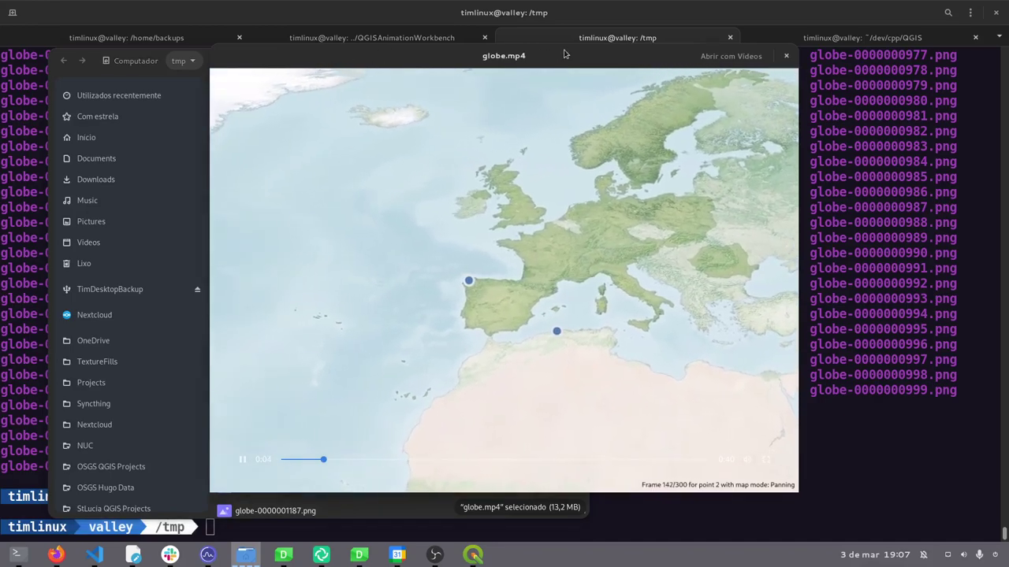
# - Move the video preview toward the upper left and enlarge its window
pyautogui.moveTo(570, 49); pyautogui.dragTo(533, 6)
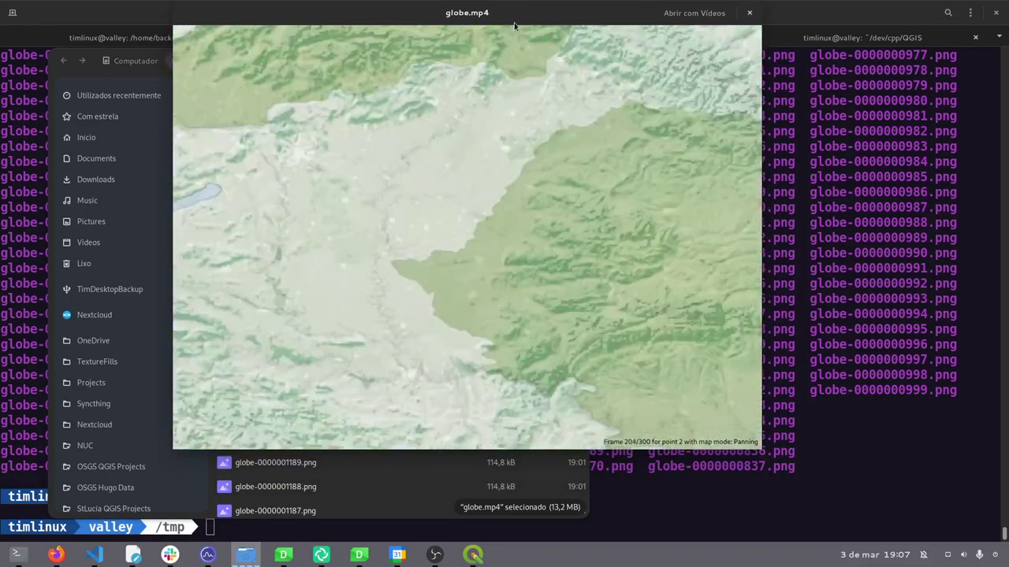
pyautogui.moveTo(326, 20); pyautogui.dragTo(209, 28)
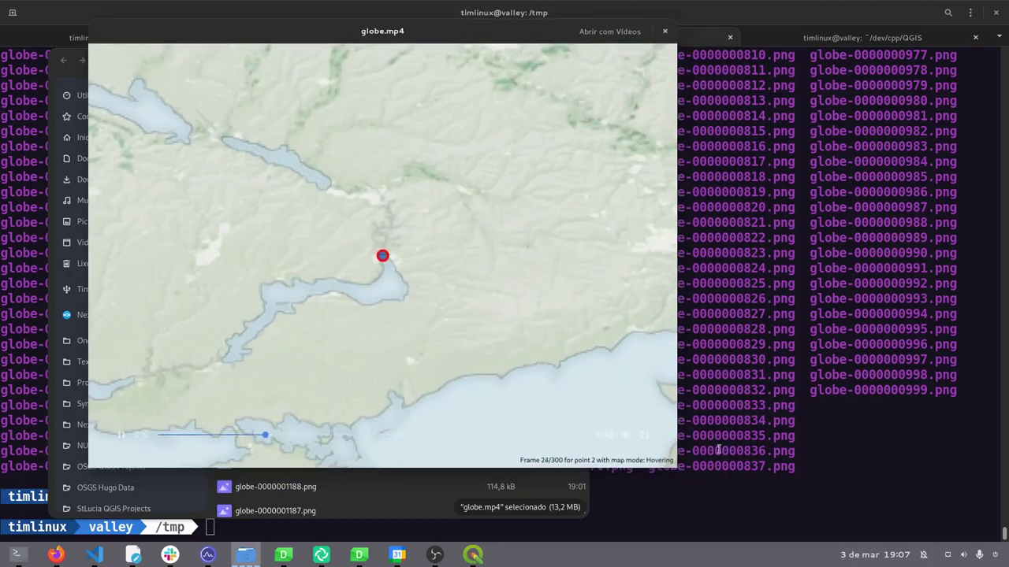
pyautogui.moveTo(675, 472); pyautogui.dragTo(845, 506)
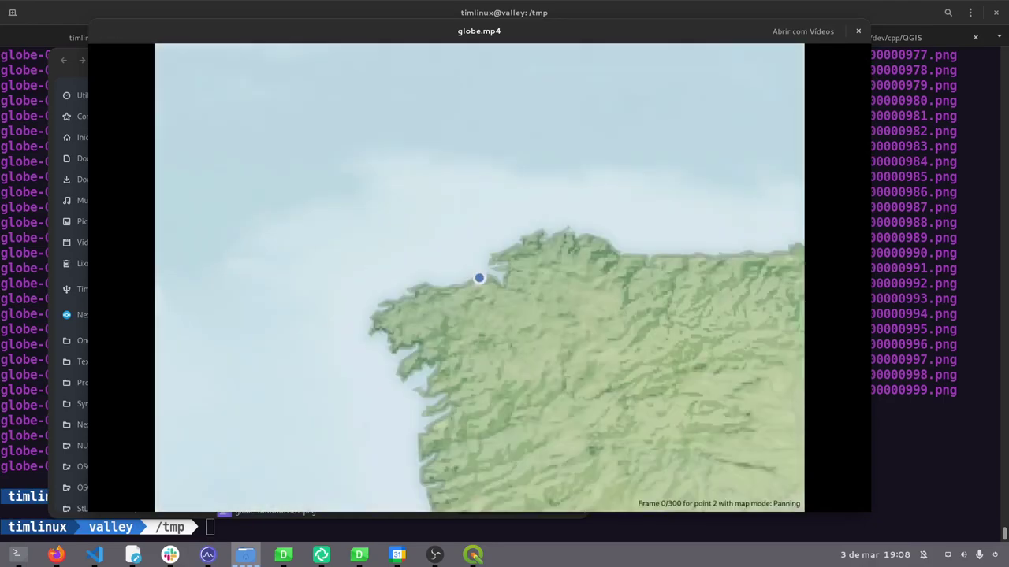
# - Shrink the globe.mp4 preview window and nudge it slightly down and right
pyautogui.moveTo(712, 315)
pyautogui.moveTo(871, 515); pyautogui.dragTo(705, 353)
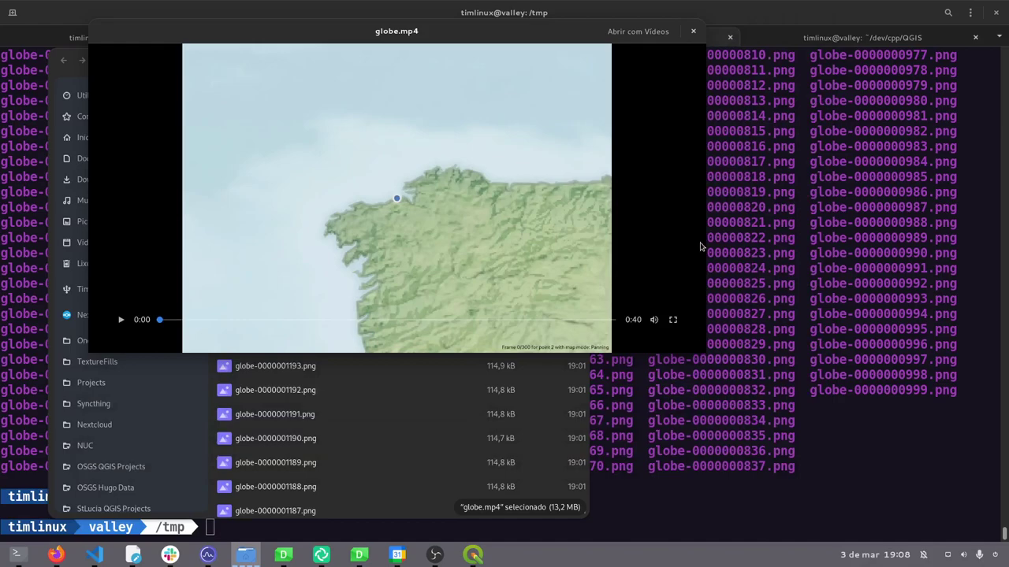
pyautogui.moveTo(509, 35); pyautogui.dragTo(738, 138)
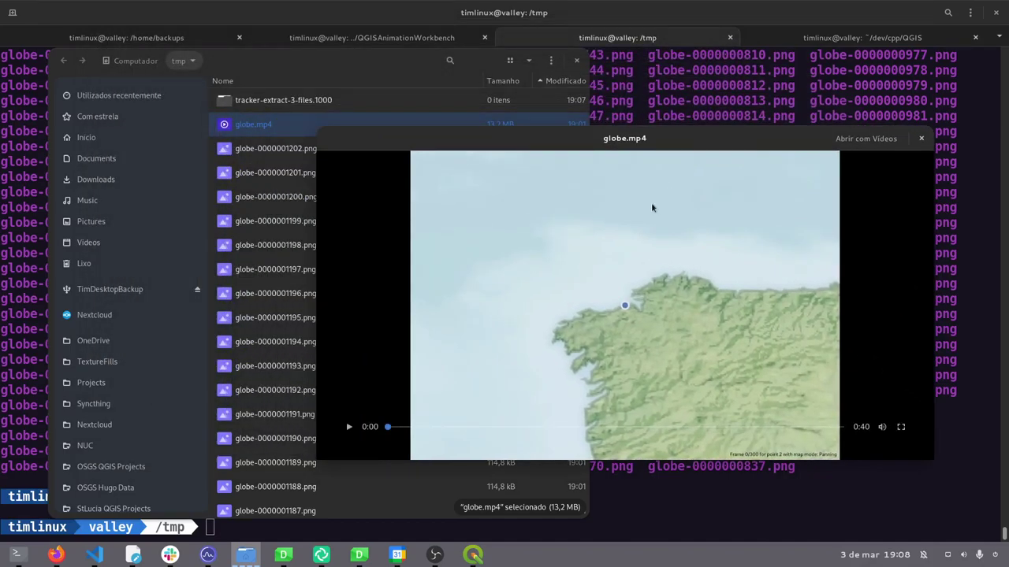